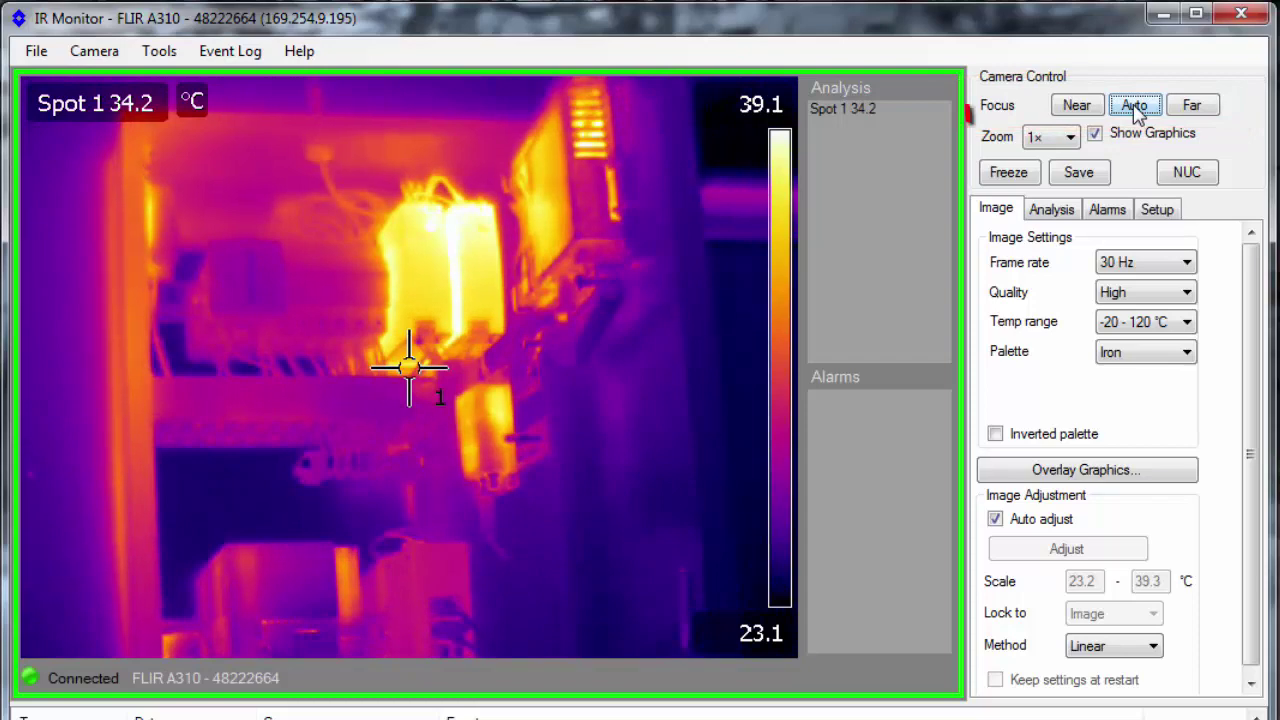
Step: Zoom the thermal image to 4x, return to 1x, and hide the measurement graphics
left_click(1071, 137)
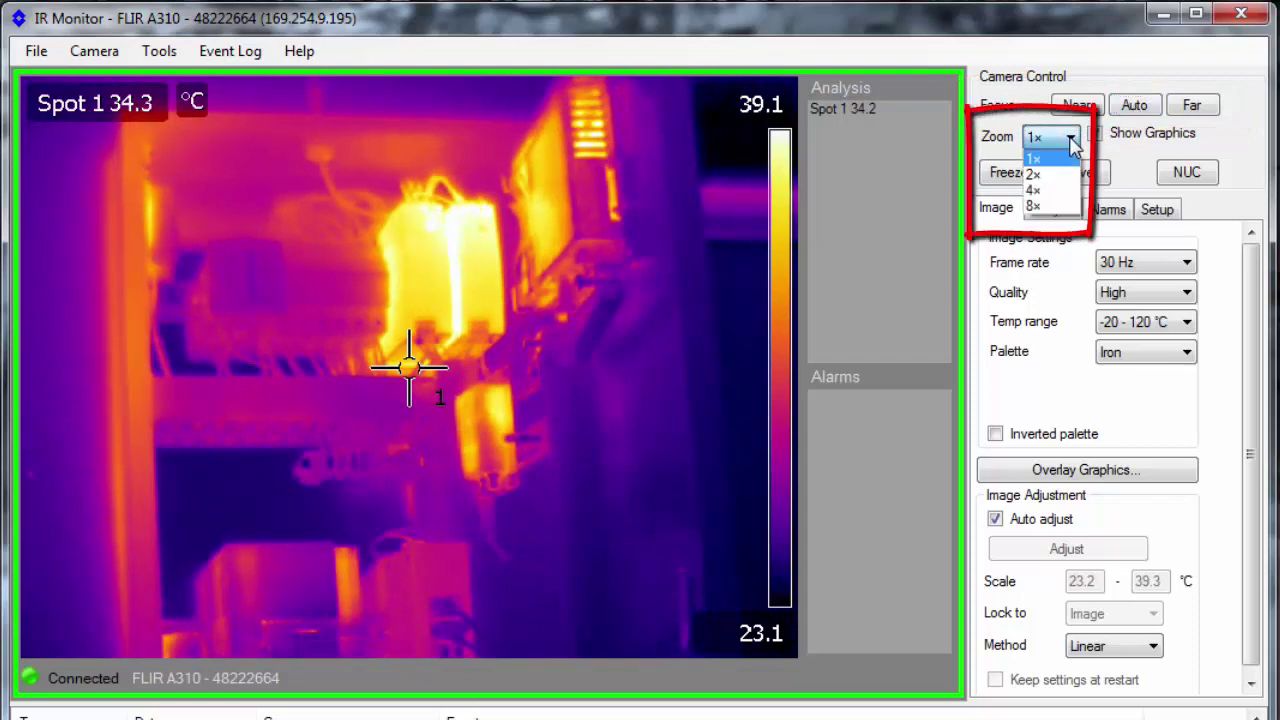
left_click(1062, 190)
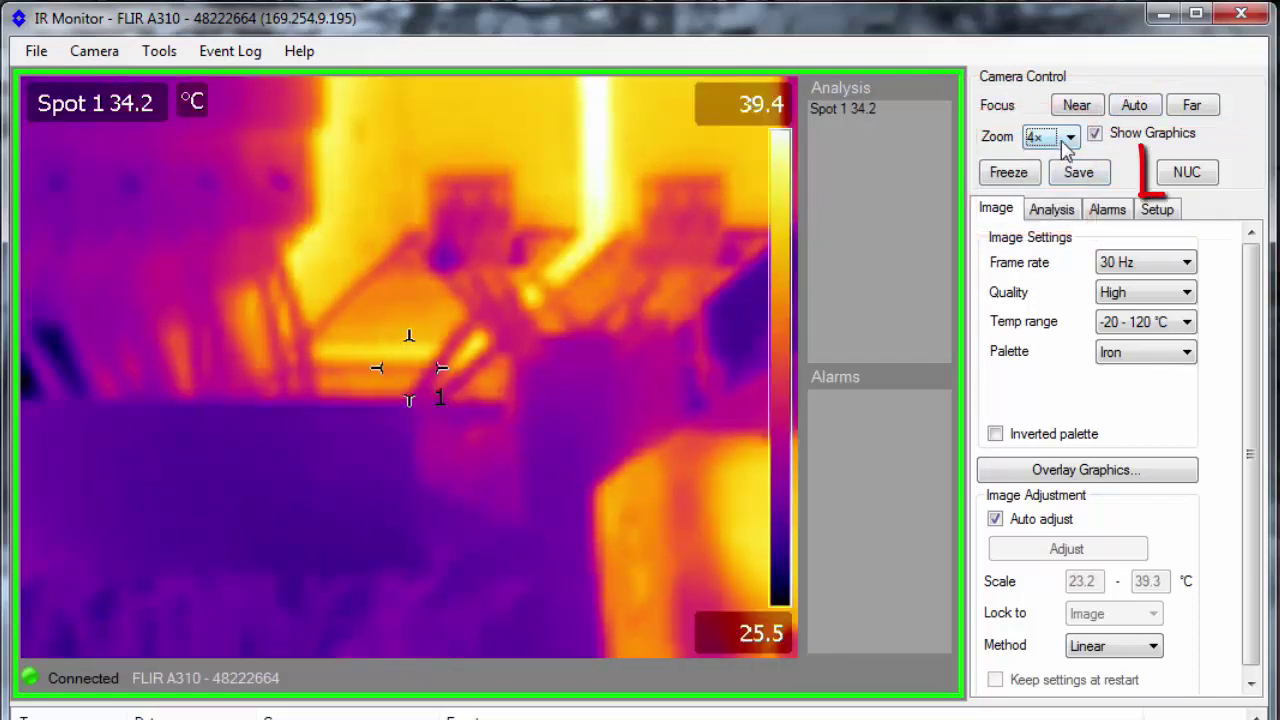
left_click(1068, 137)
left_click(1045, 153)
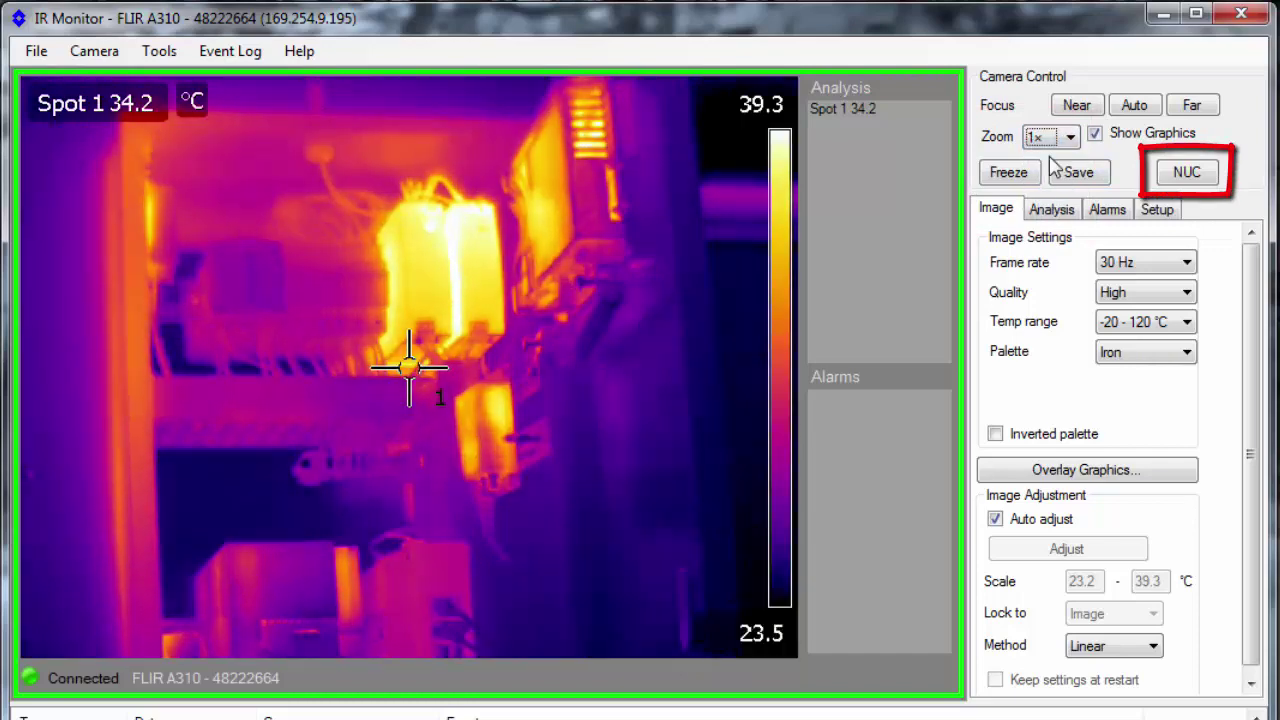
left_click(1097, 136)
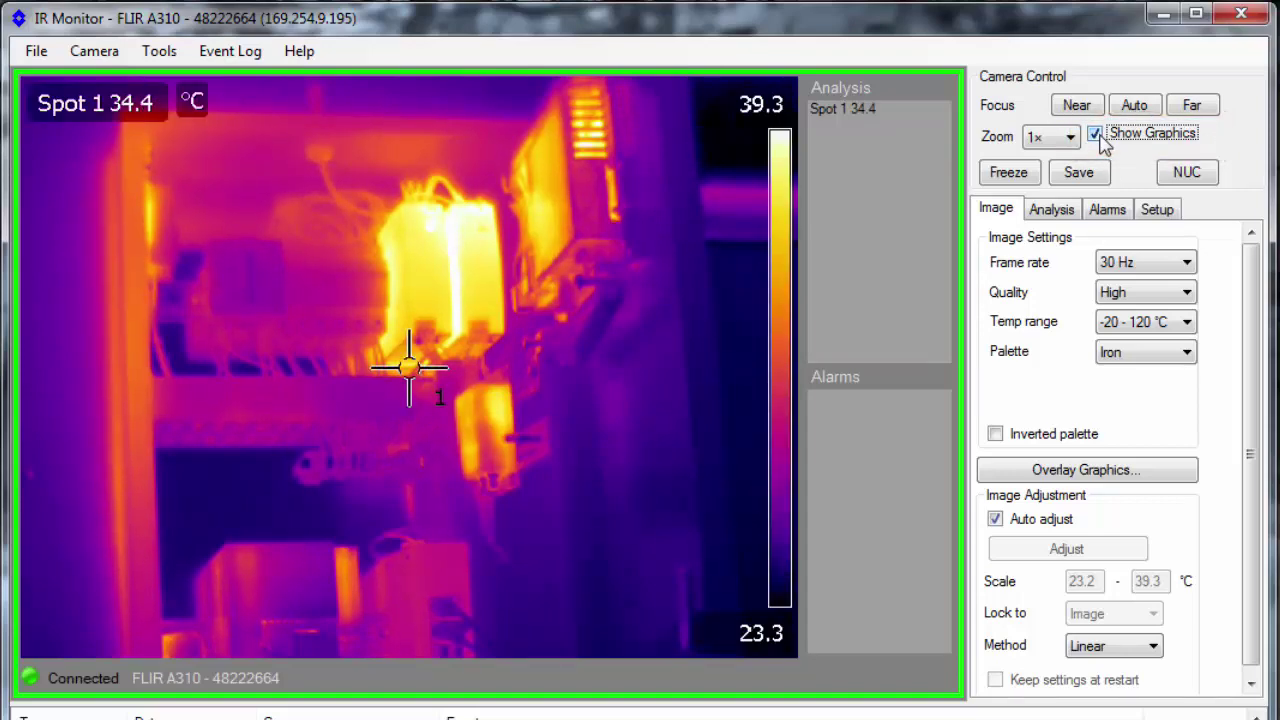
Step: Keep frame rate 30 Hz, High quality, -20 - 120 °C range and Iron palette
left_click(1188, 264)
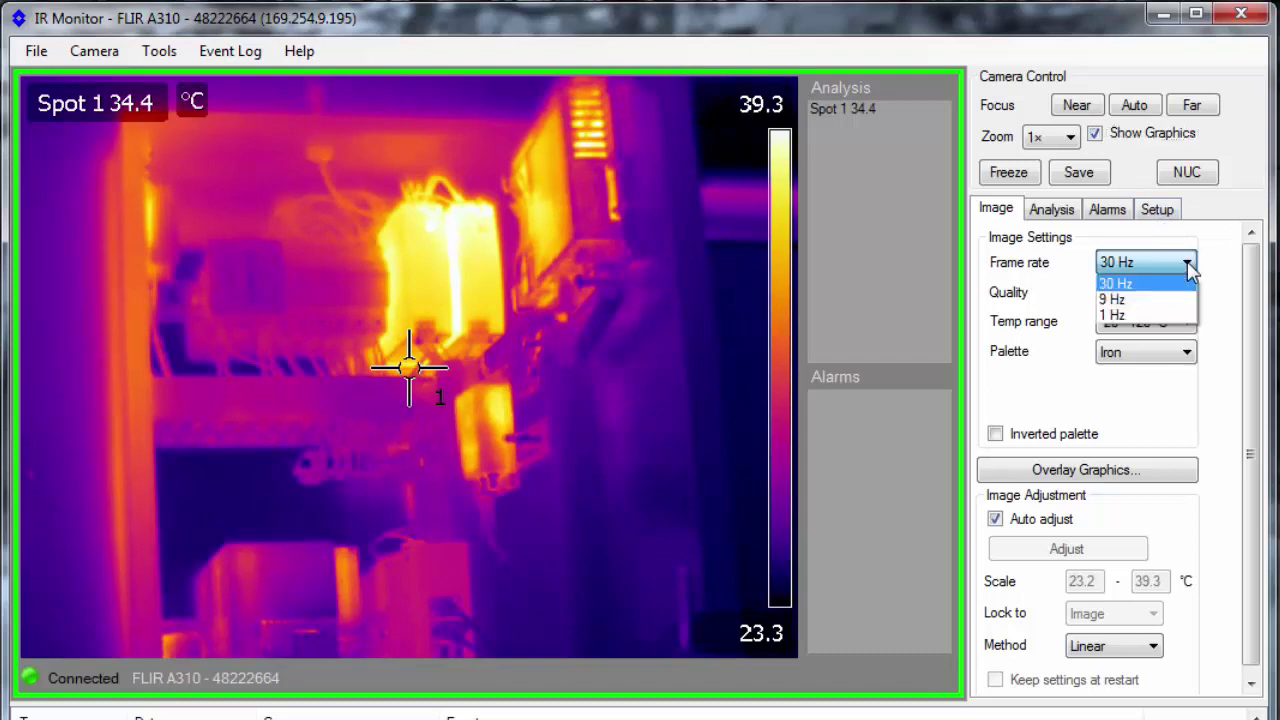
left_click(1188, 264)
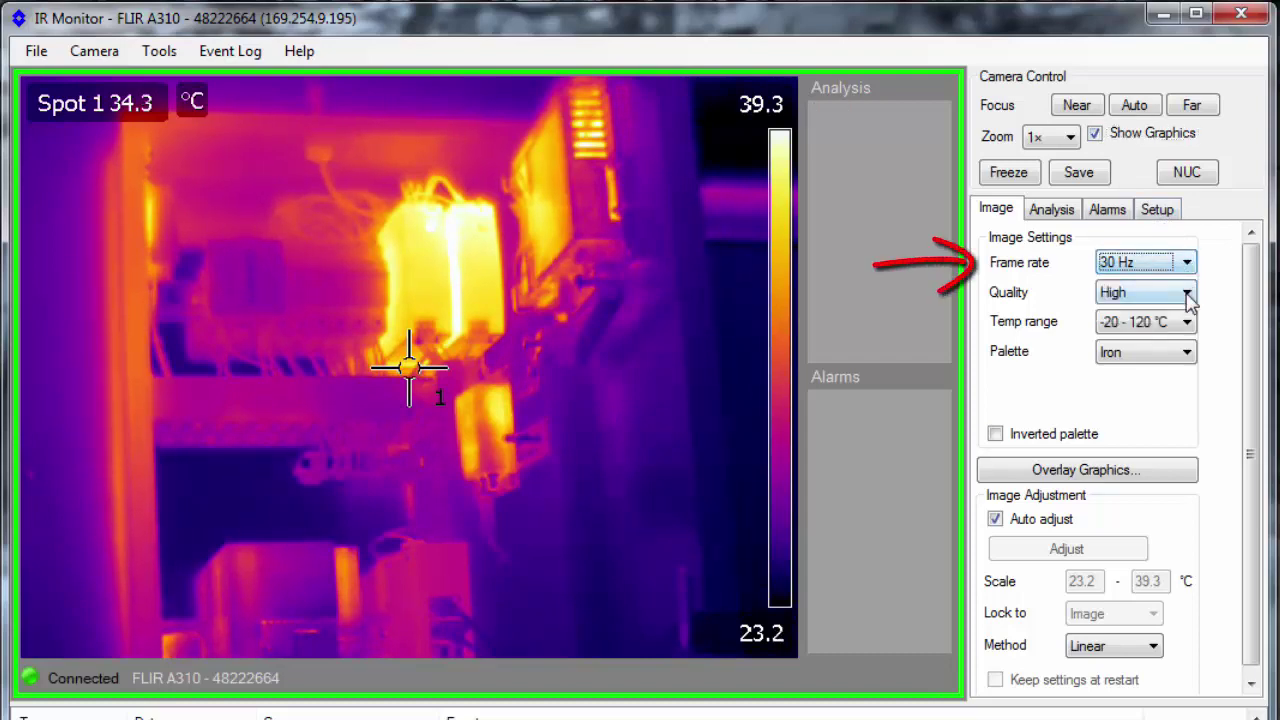
left_click(1188, 294)
left_click(1188, 295)
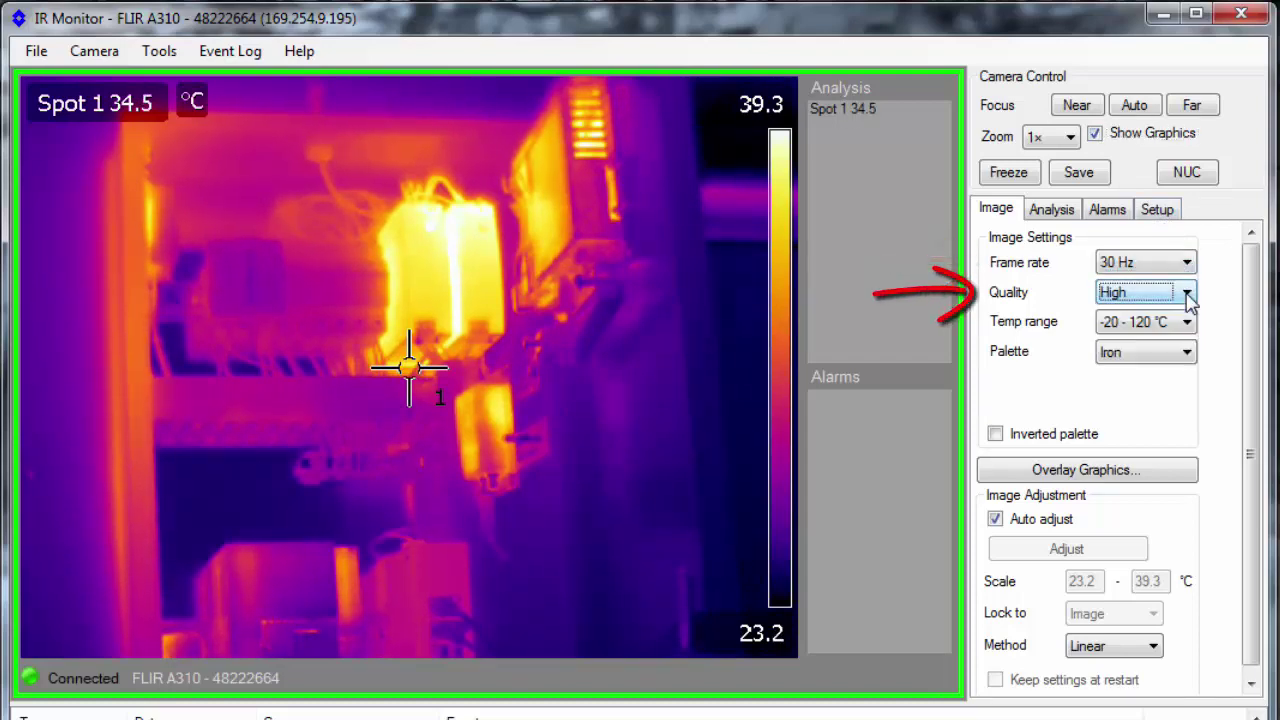
left_click(1187, 322)
left_click(1188, 323)
left_click(1188, 354)
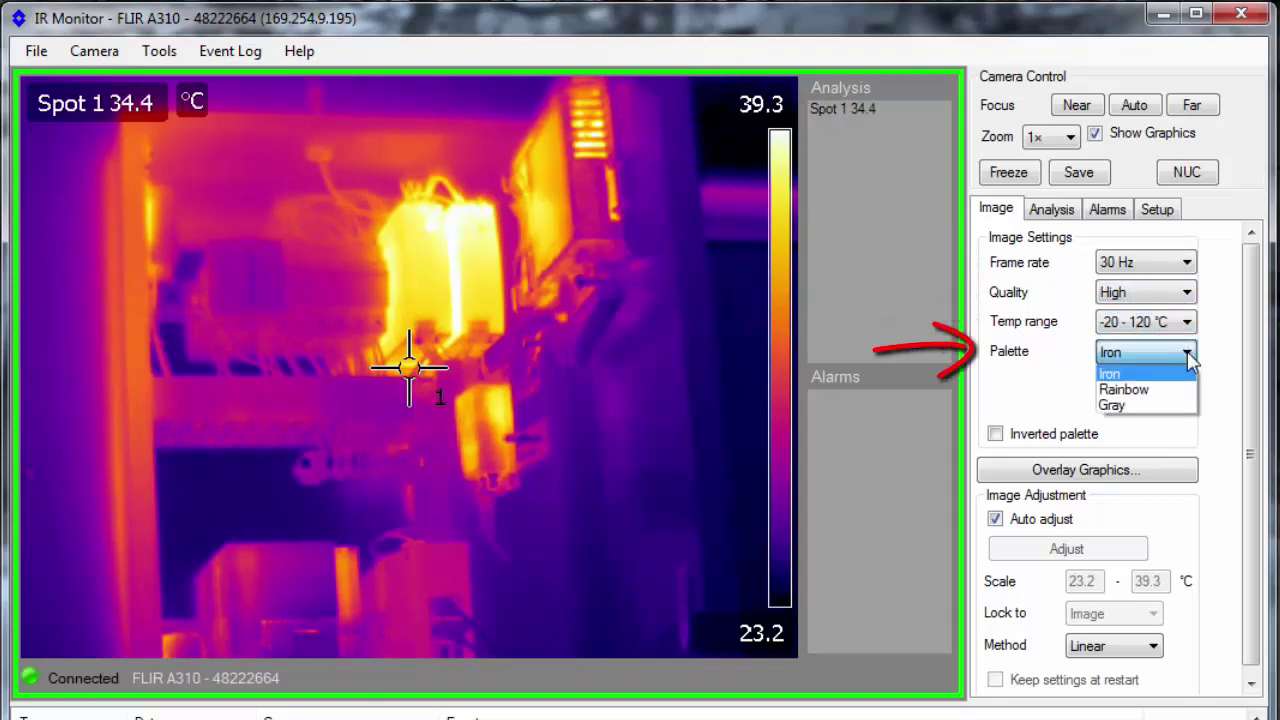
left_click(1188, 355)
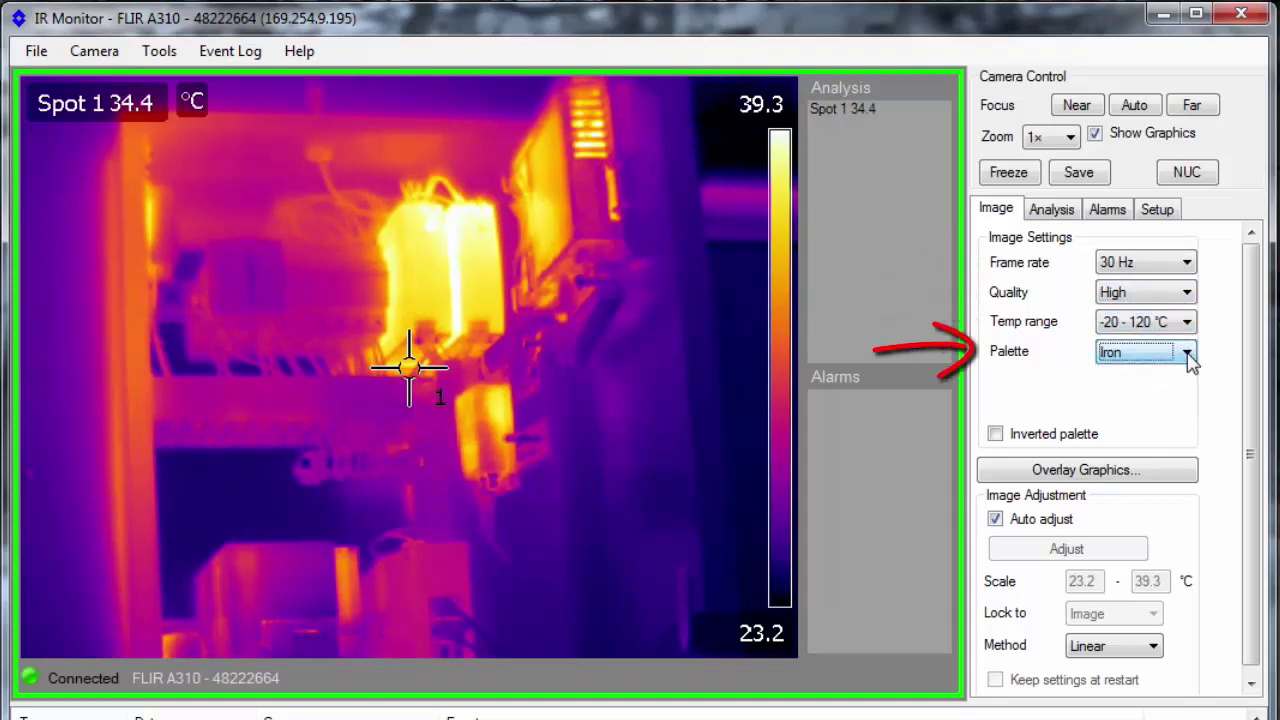
Step: Invert the palette, then restore it, and confirm the overlay graphics settings
left_click(996, 438)
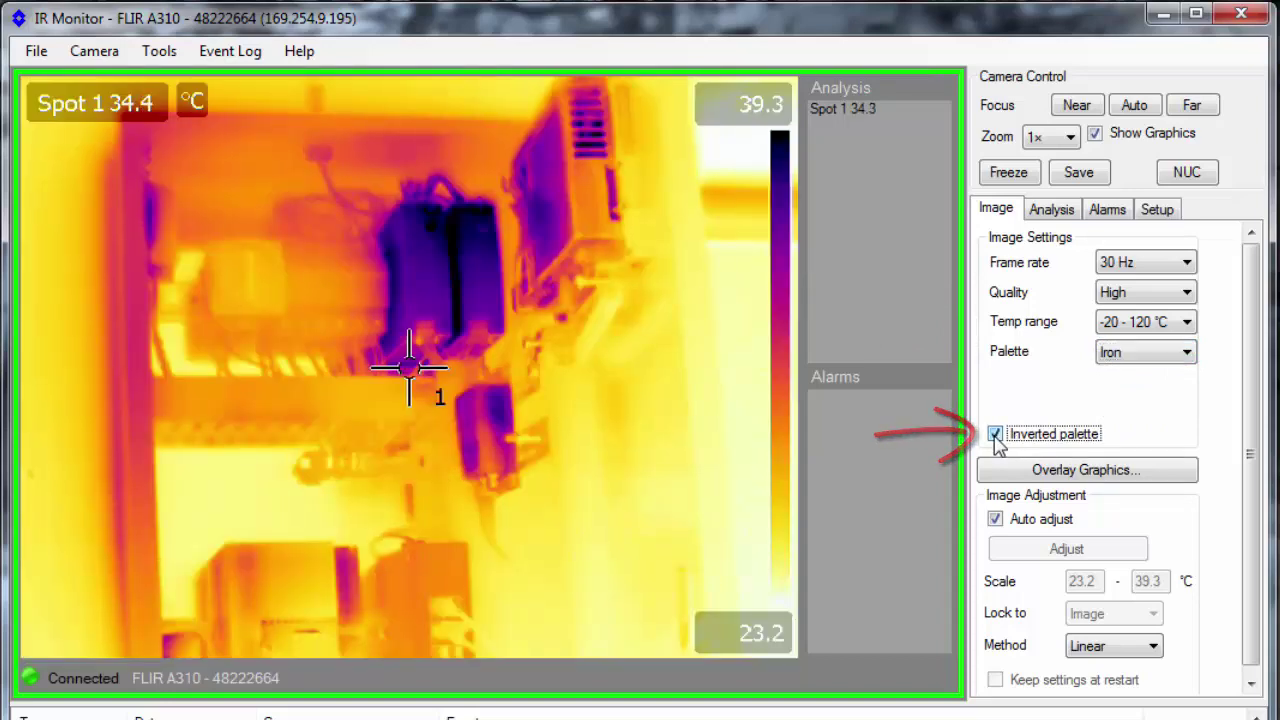
left_click(996, 436)
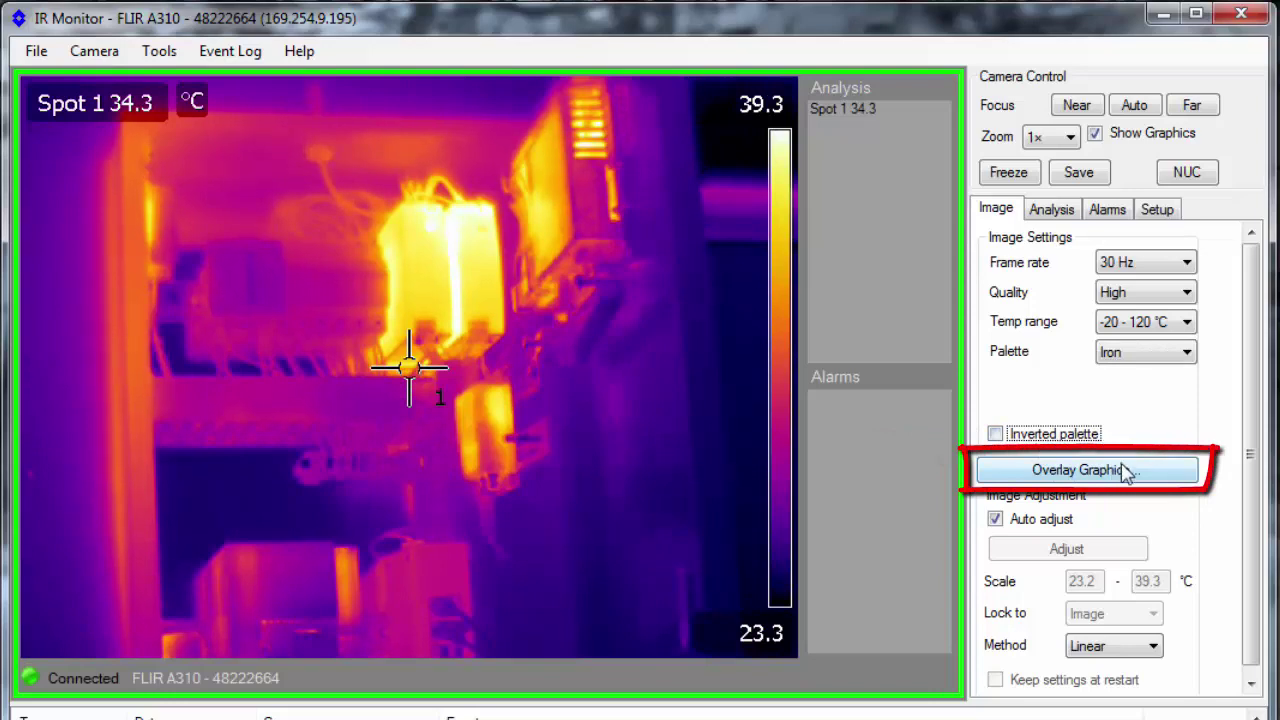
left_click(1163, 477)
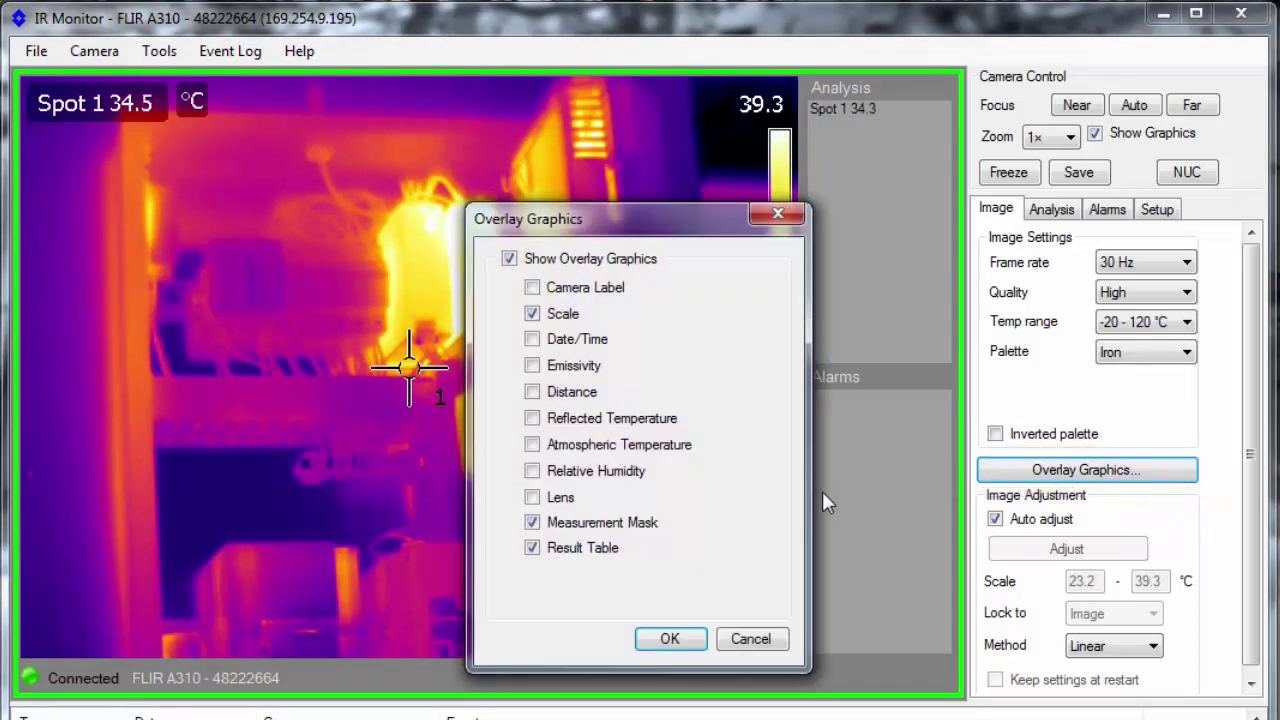
left_click(662, 641)
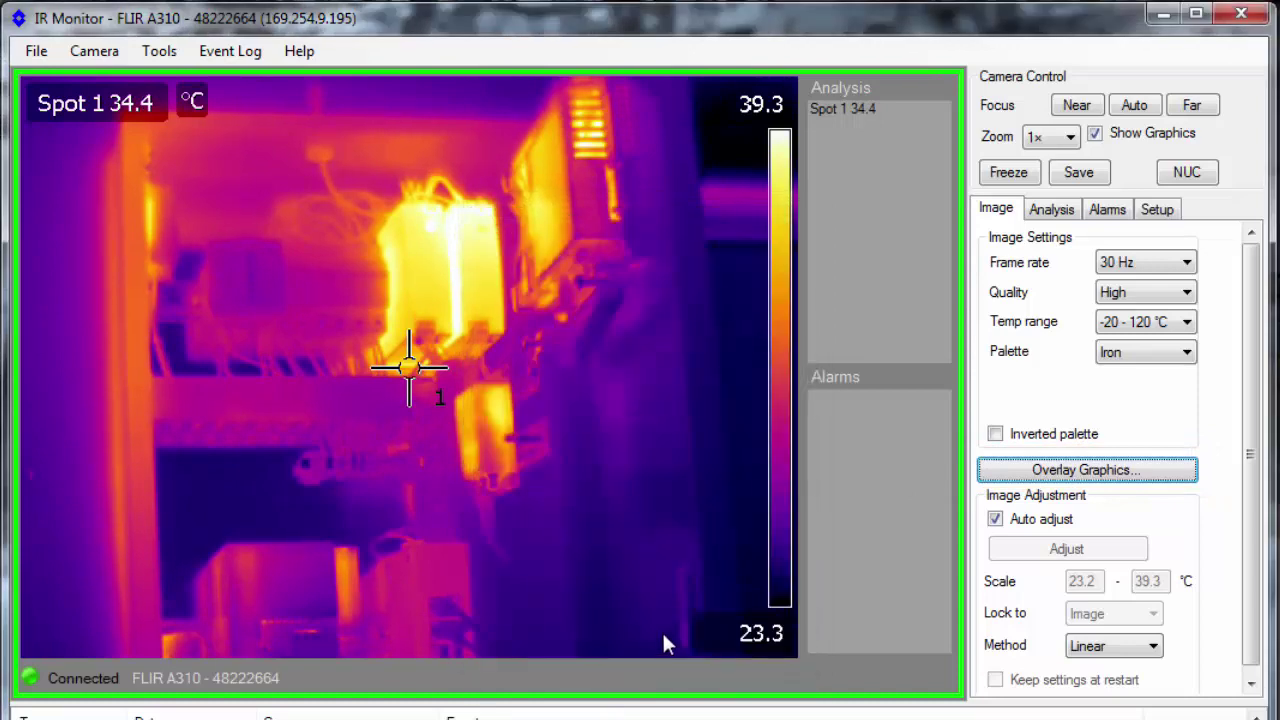
Step: Turn off auto adjust, try a 20–35 scale, then reset it to the image's range
left_click(995, 519)
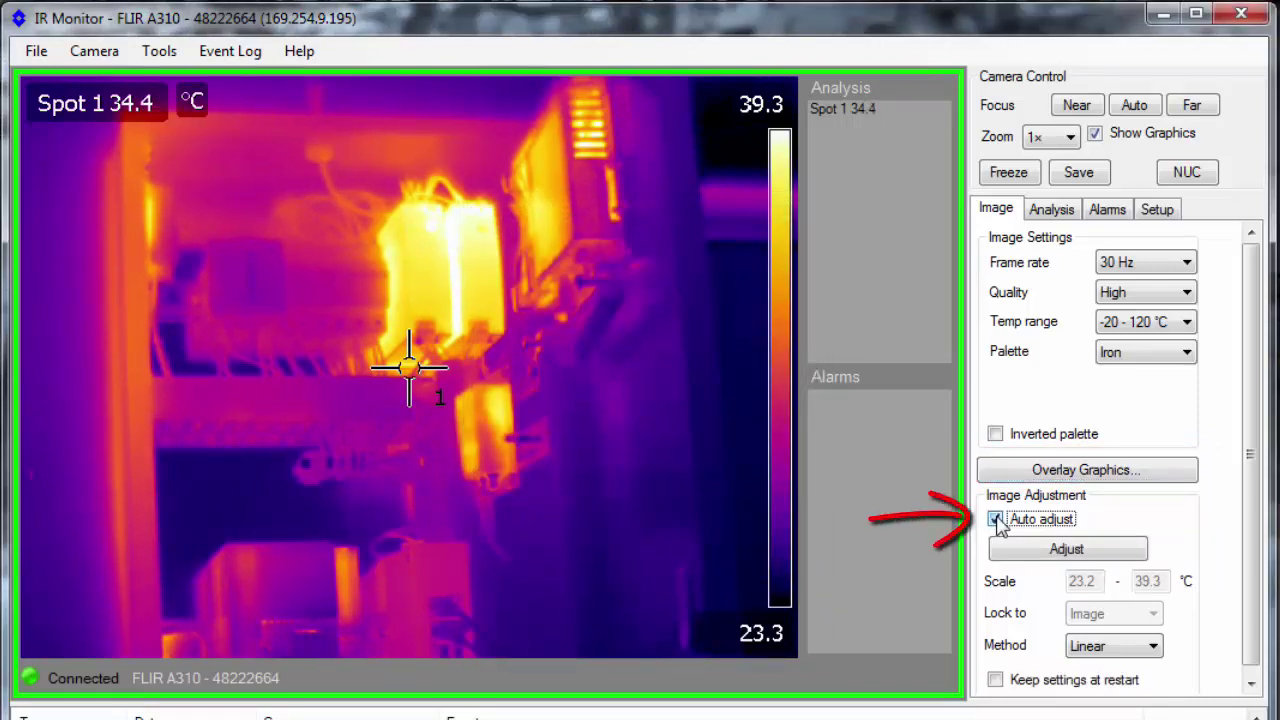
left_click(1097, 581)
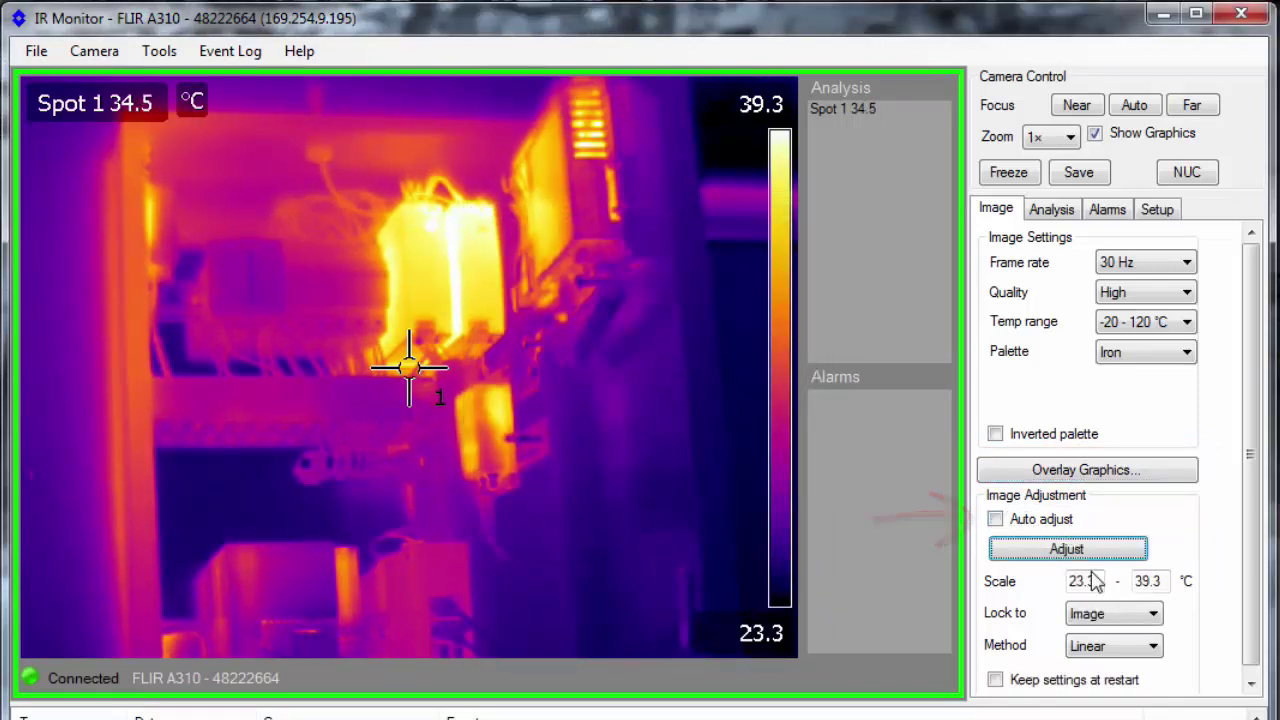
left_click_drag(1088, 582, 1052, 584)
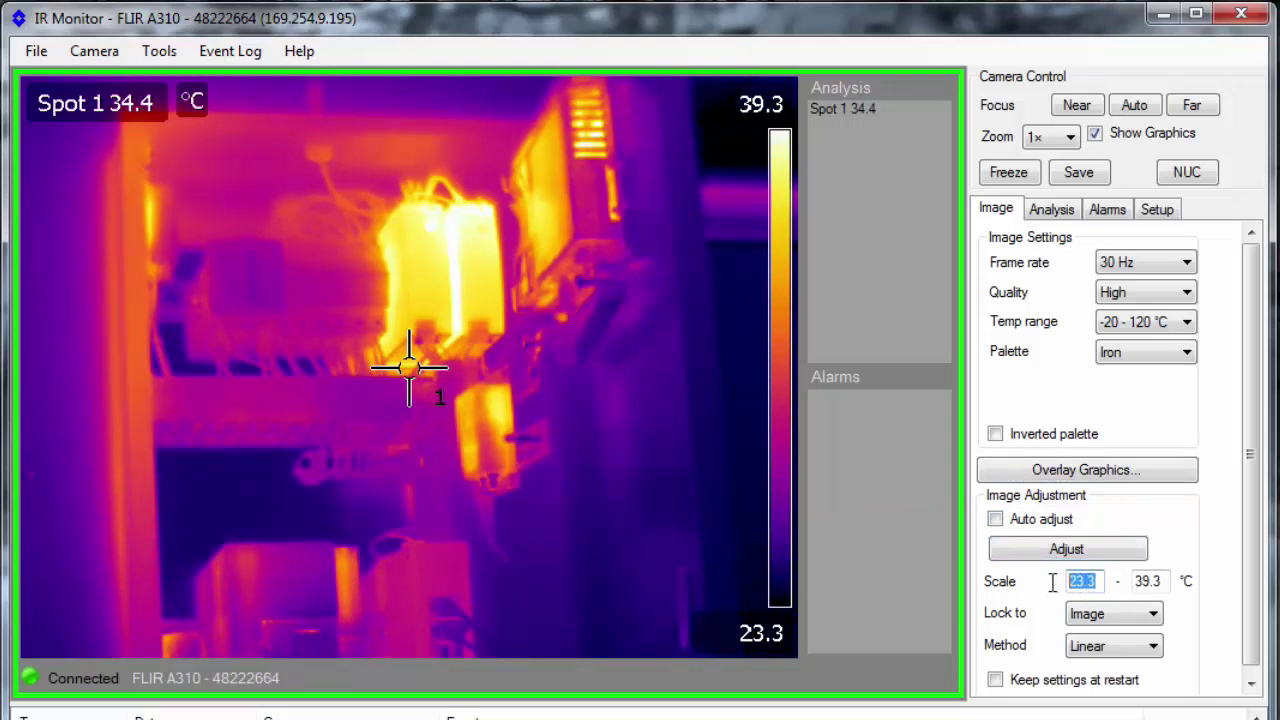
type("20")
key("Tab")
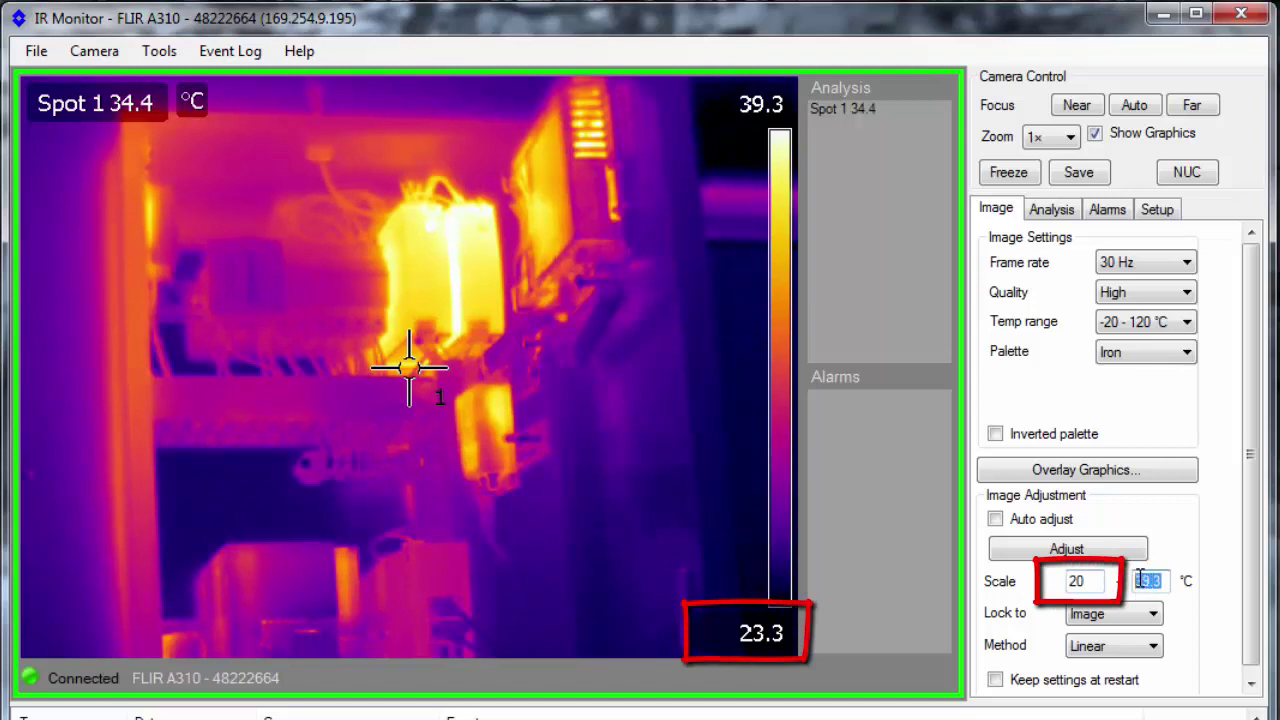
type("35")
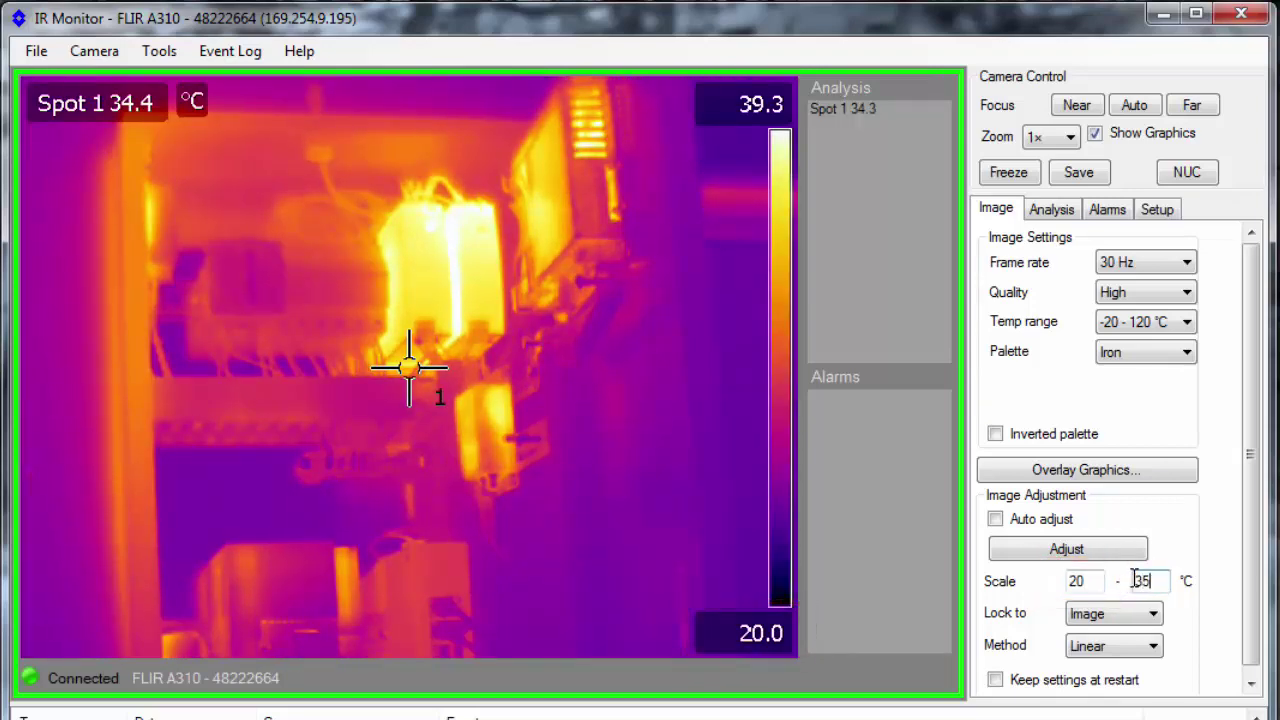
key("Tab")
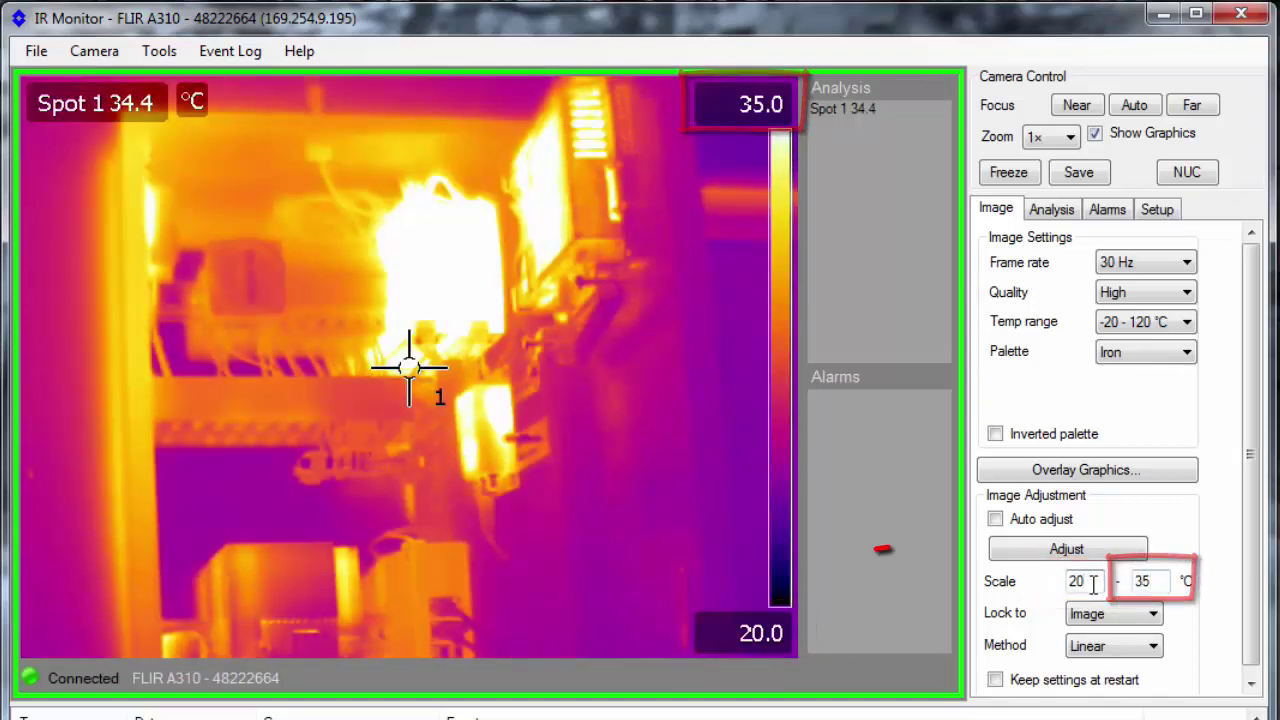
left_click(1098, 552)
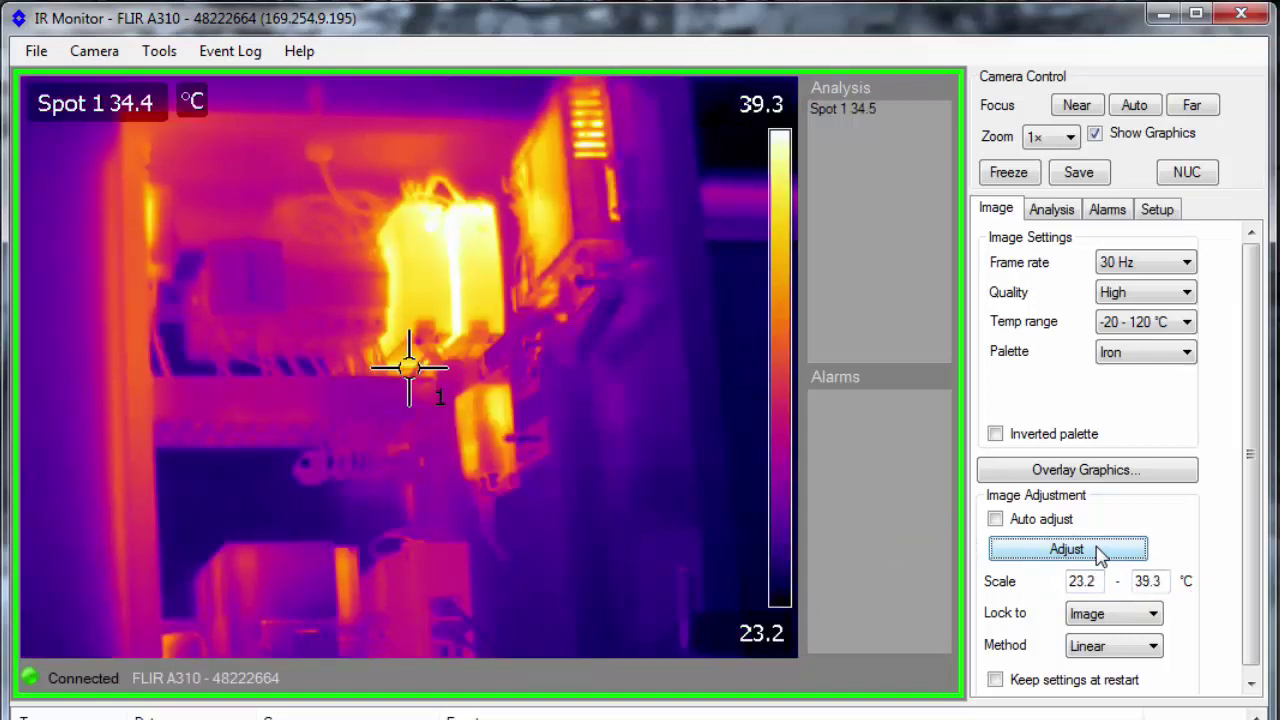
Step: Re-enable auto adjust with Histogram scaling and show the analysis measurement list
left_click(999, 521)
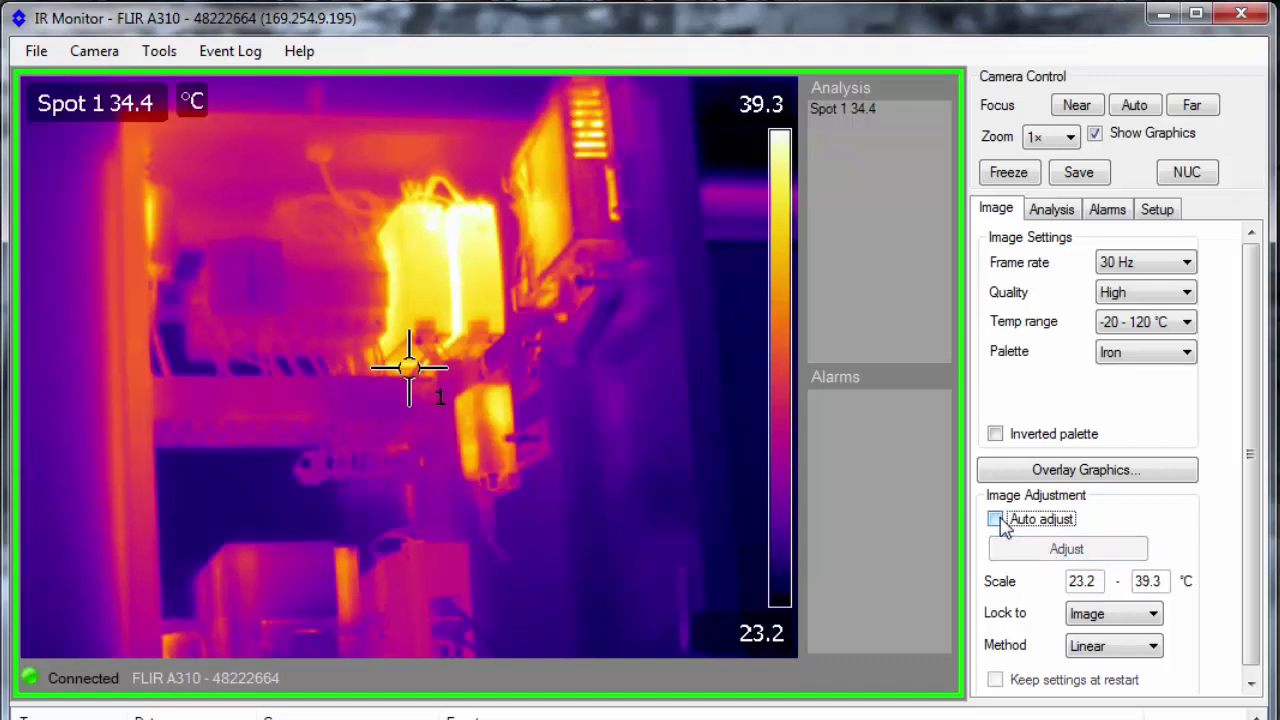
left_click(1154, 648)
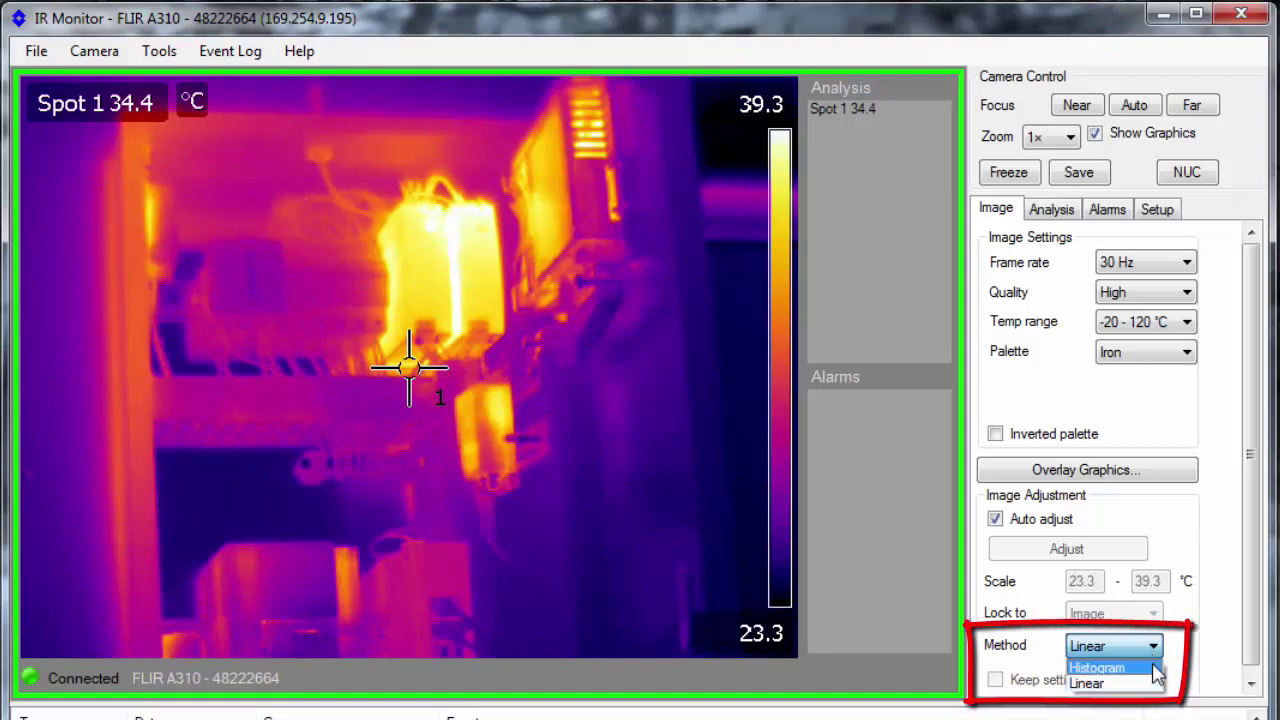
left_click(1152, 668)
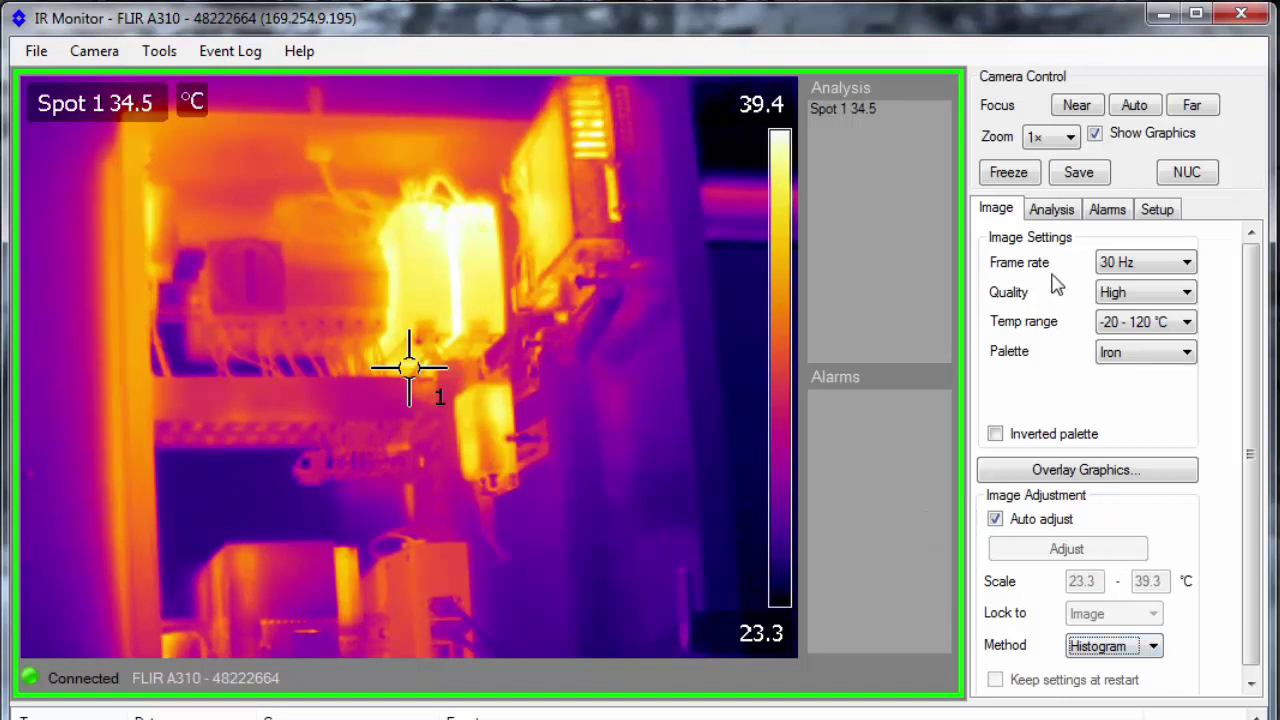
left_click(1052, 210)
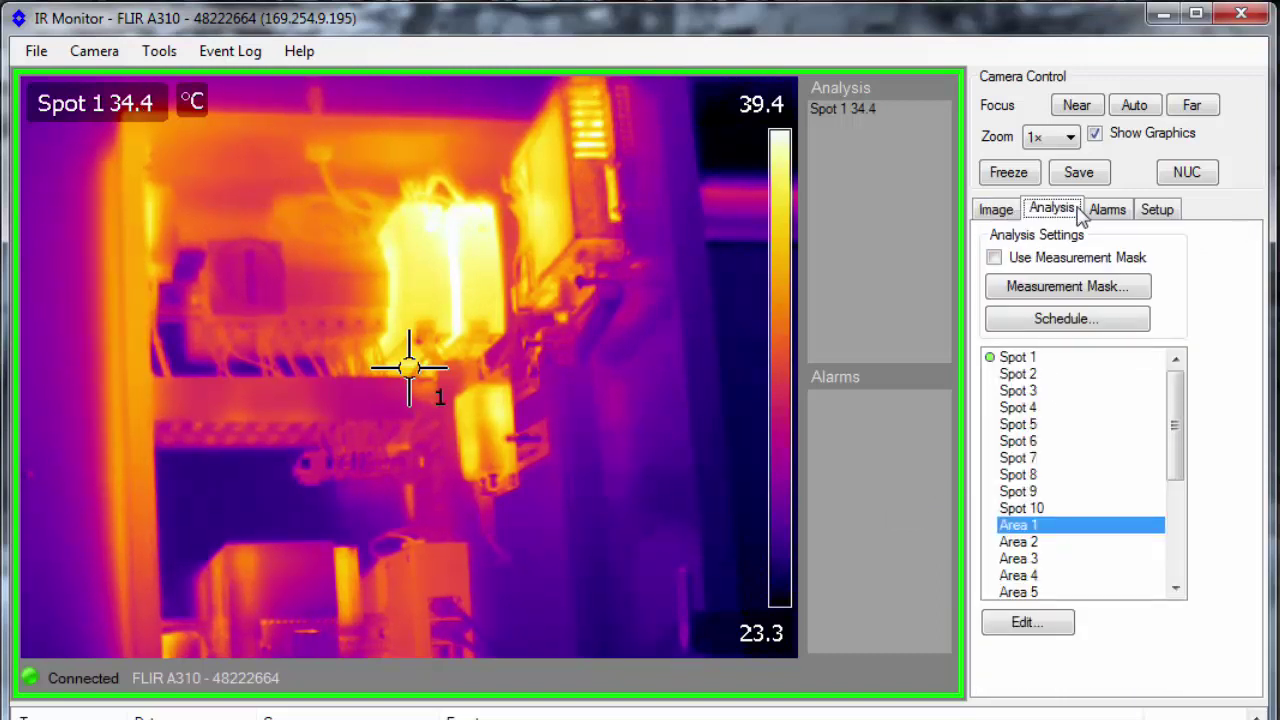
Step: Select Spot 1 in the analysis list, then open Area 1's settings
left_click(1045, 357)
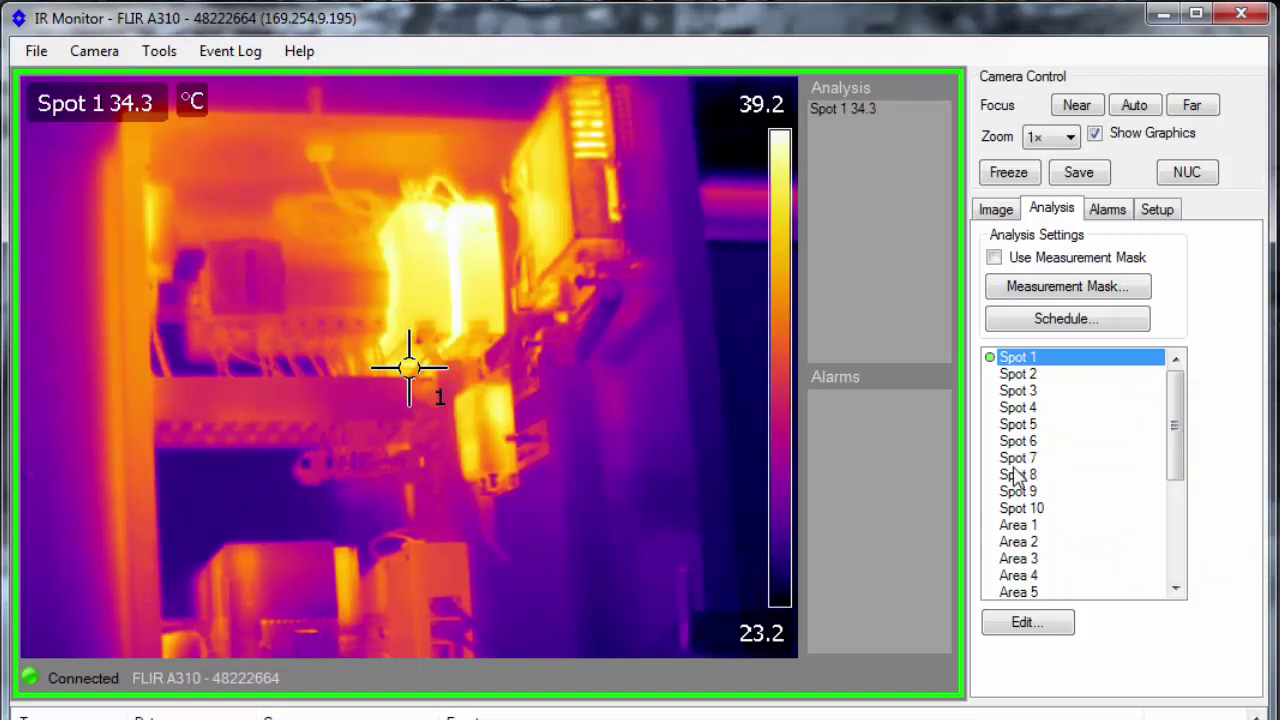
double_click(1018, 525)
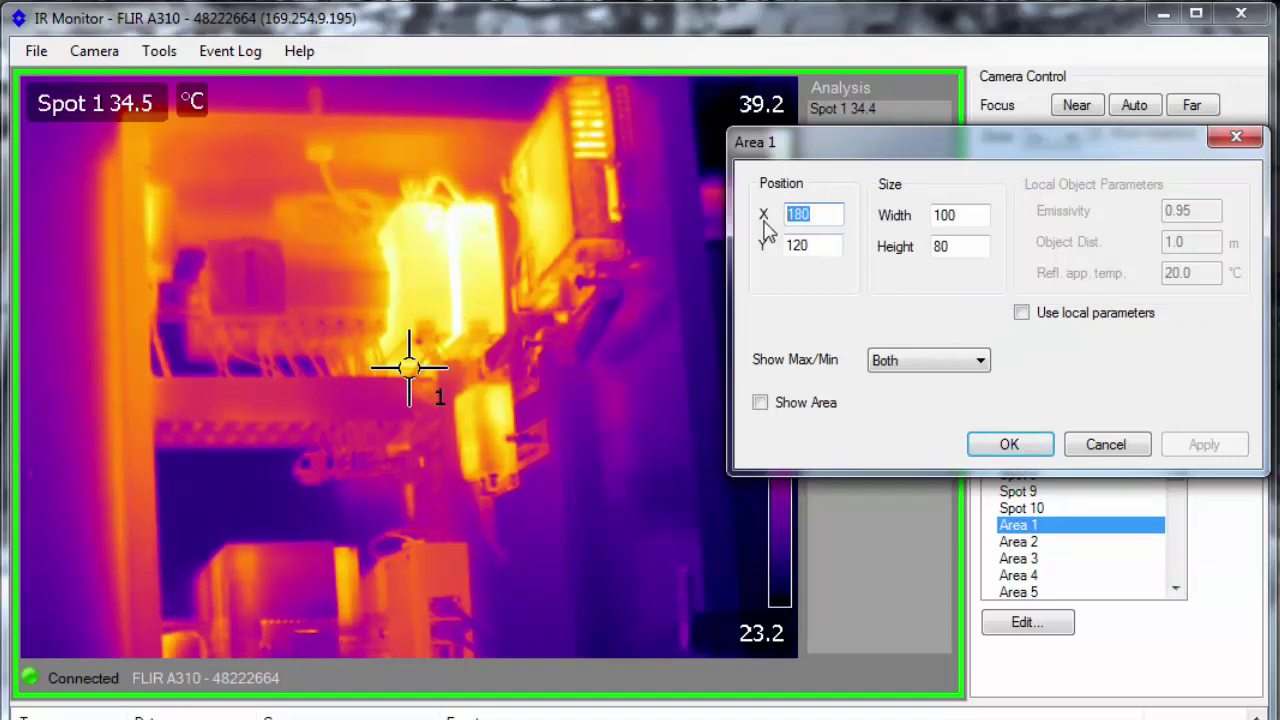
Step: Position Area 1 at X 40, Y 60, size 130×80, and make it visible
type("40")
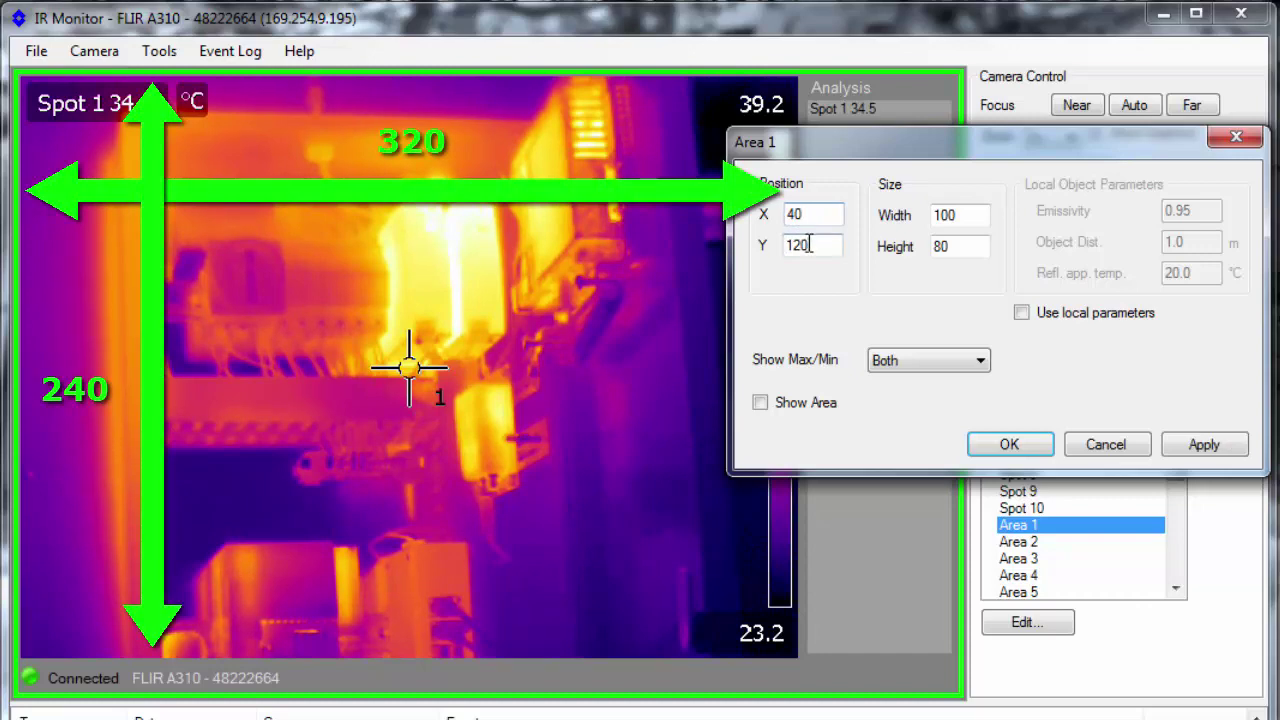
left_click(786, 253)
type("60")
left_click_drag(966, 214, 925, 217)
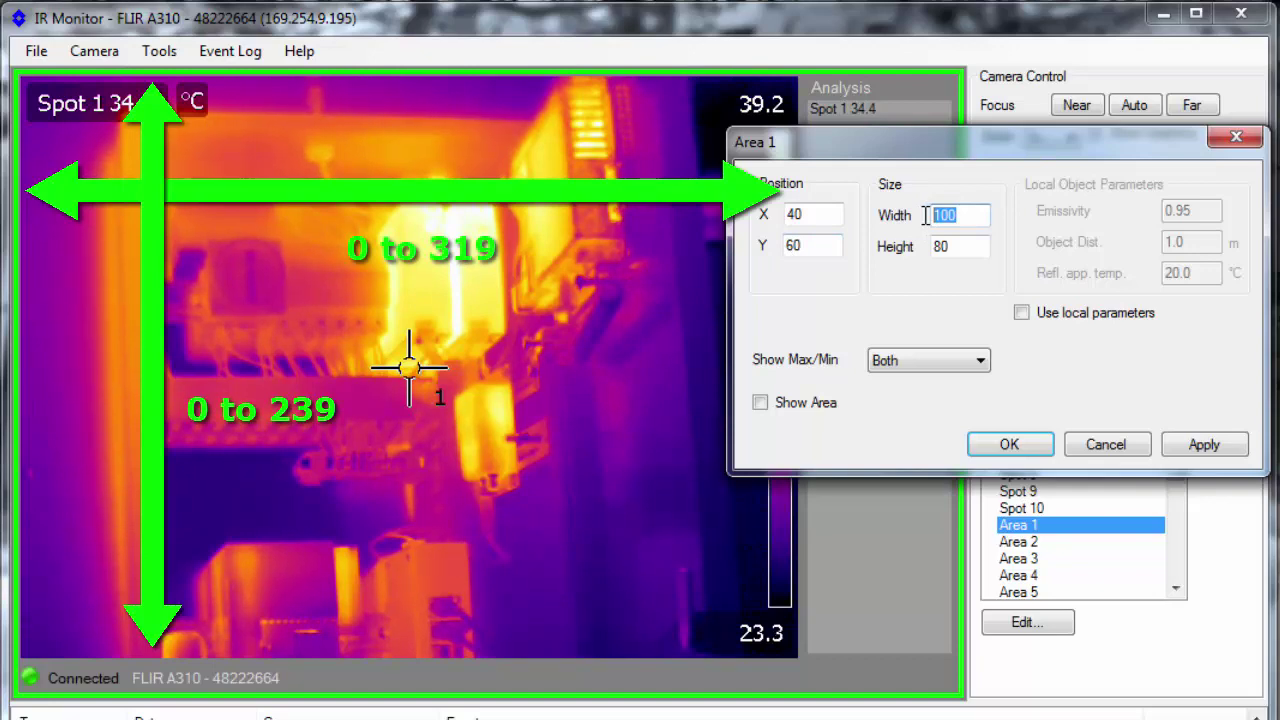
left_click(953, 245)
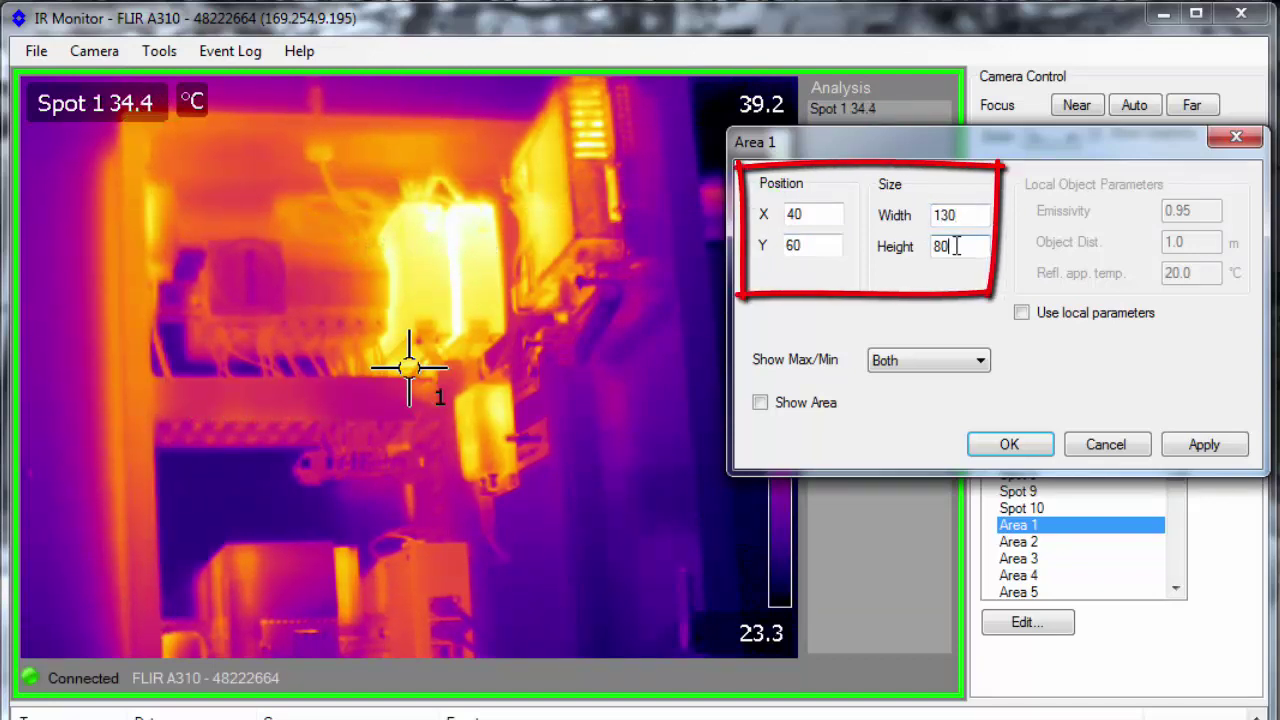
left_click(760, 403)
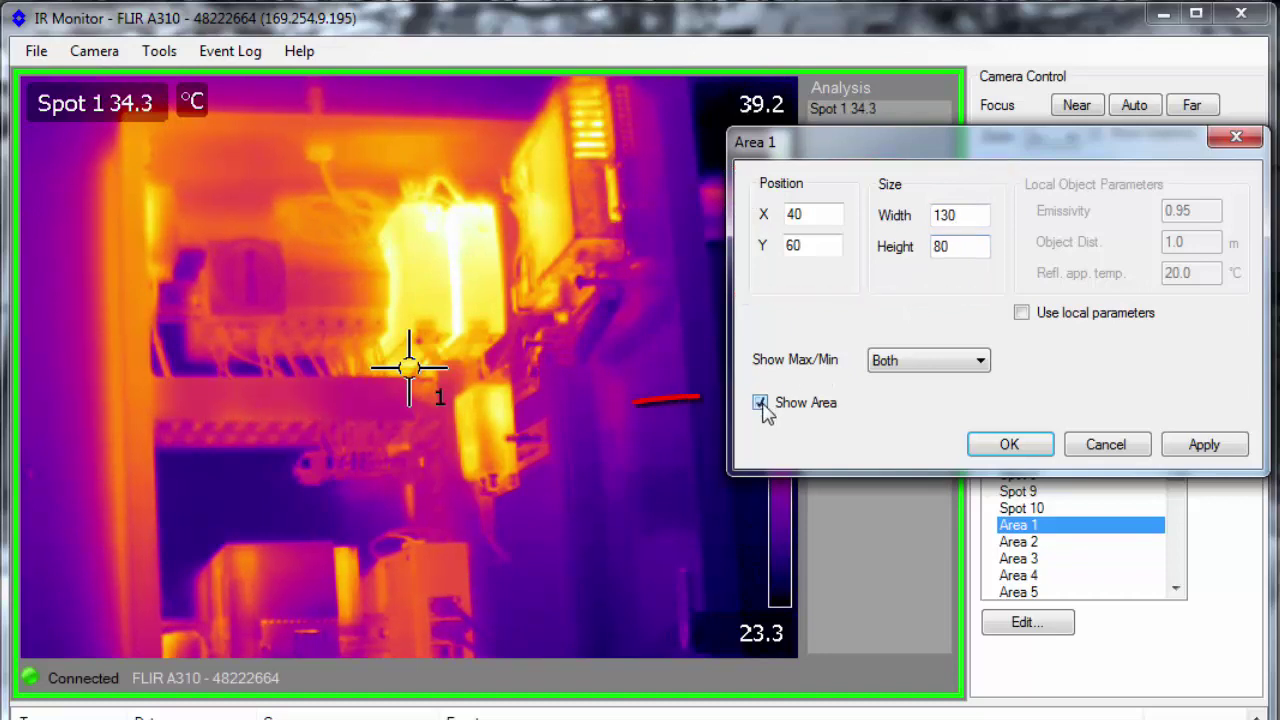
left_click(1008, 446)
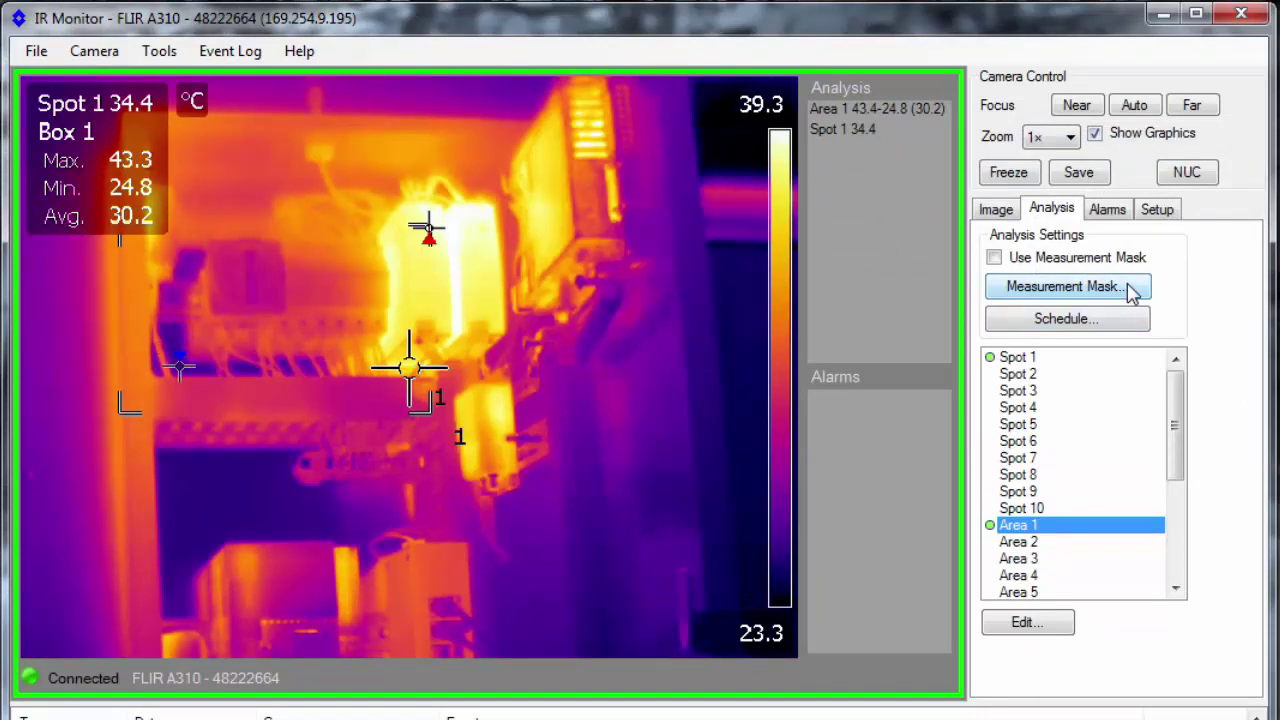
Step: Paint a measurement mask over the component left of centre and save it
left_click(1132, 290)
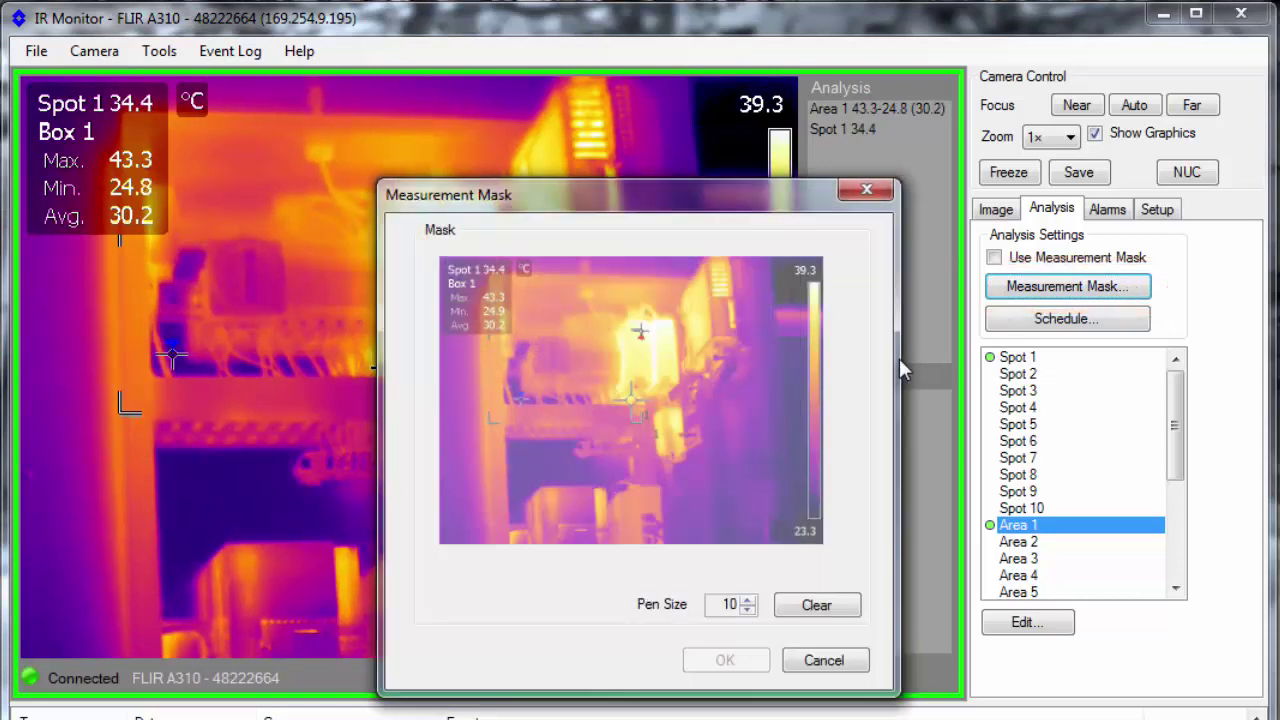
mouse_move(575, 390)
left_mouse_down()
mouse_move(537, 390)
mouse_move(579, 389)
mouse_move(593, 345)
mouse_move(534, 340)
mouse_move(526, 384)
mouse_move(588, 366)
mouse_move(548, 347)
mouse_move(547, 370)
mouse_move(529, 364)
mouse_move(546, 364)
left_mouse_up()
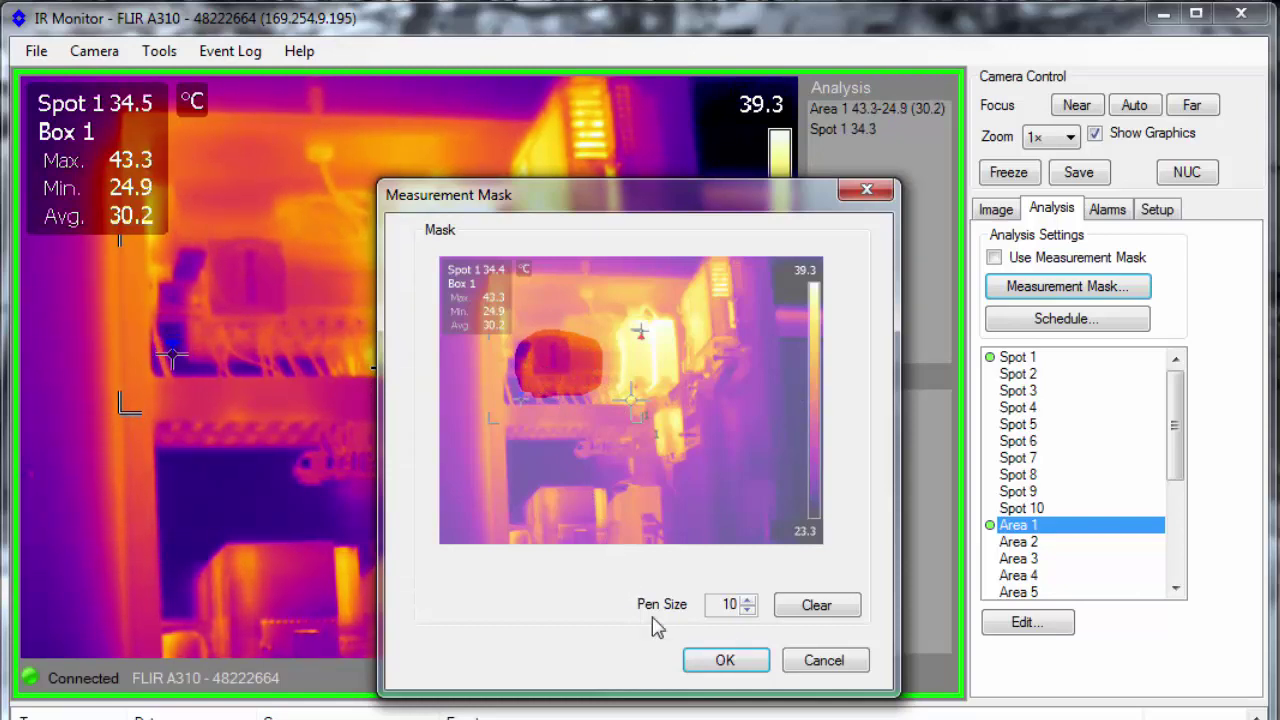
left_click(742, 665)
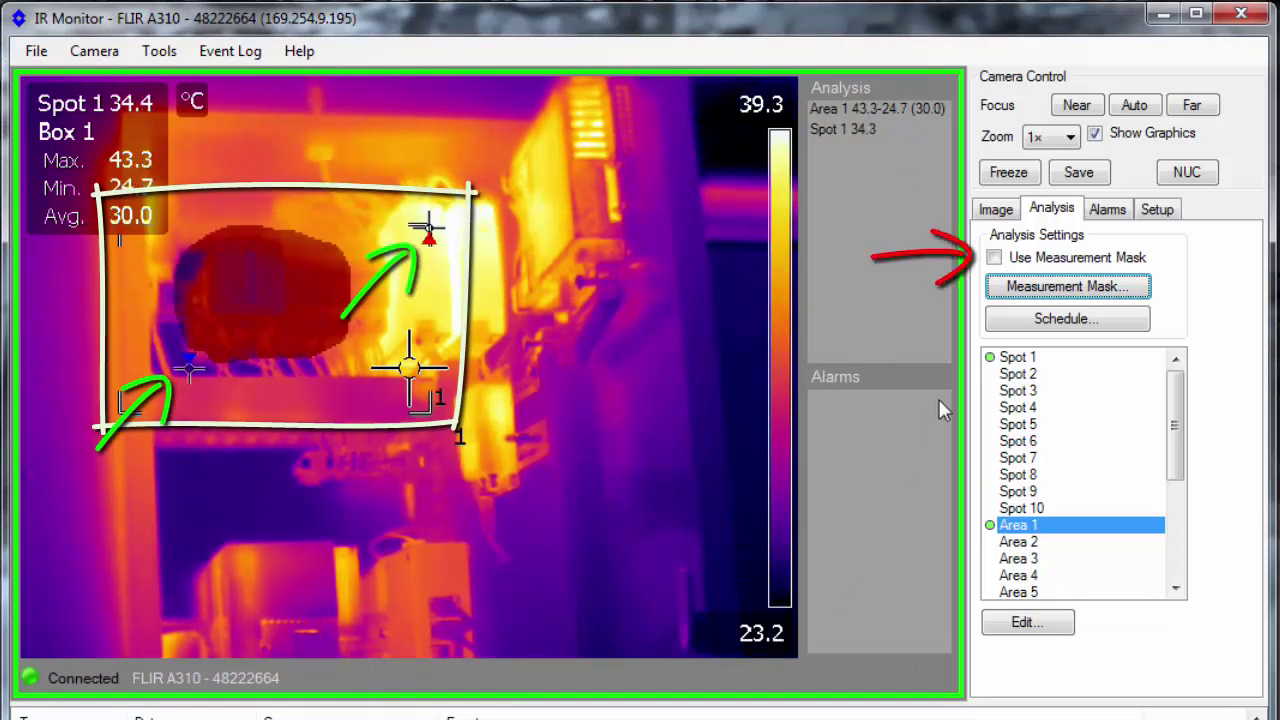
Step: Enable Use Measurement Mask, then view and close the Schedule settings
left_click(995, 259)
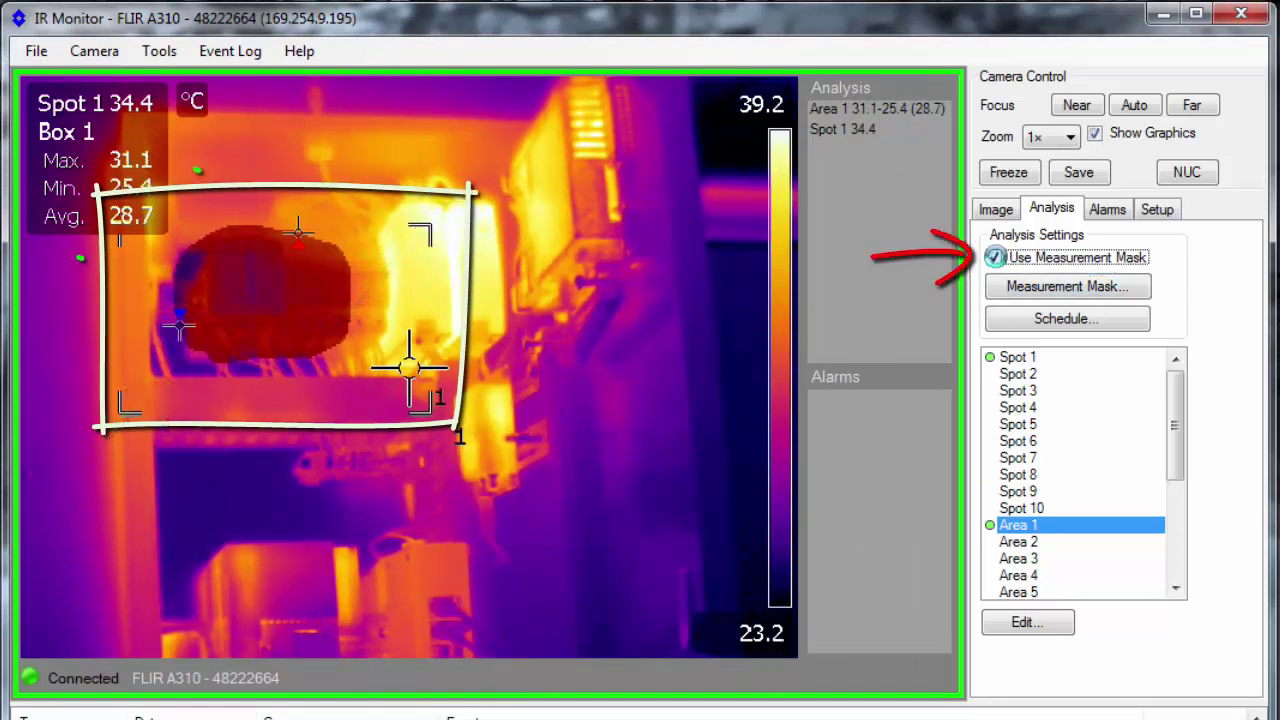
left_click(1143, 330)
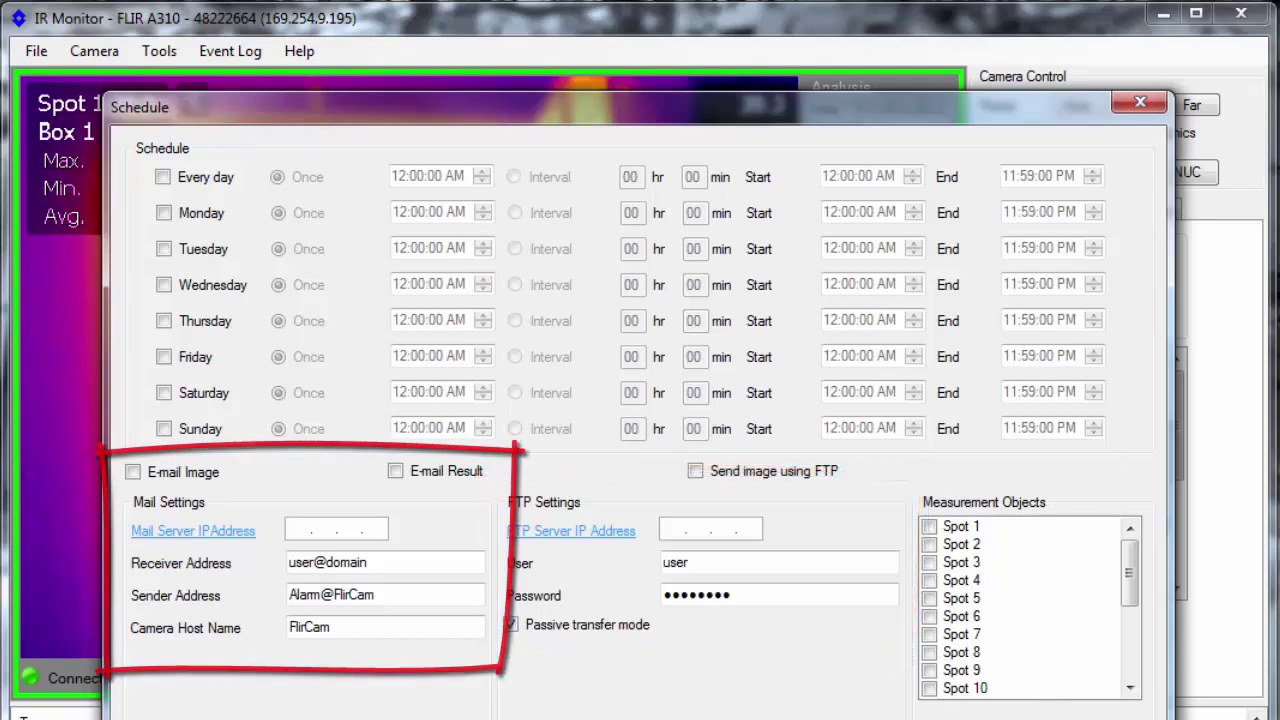
left_click(1056, 715)
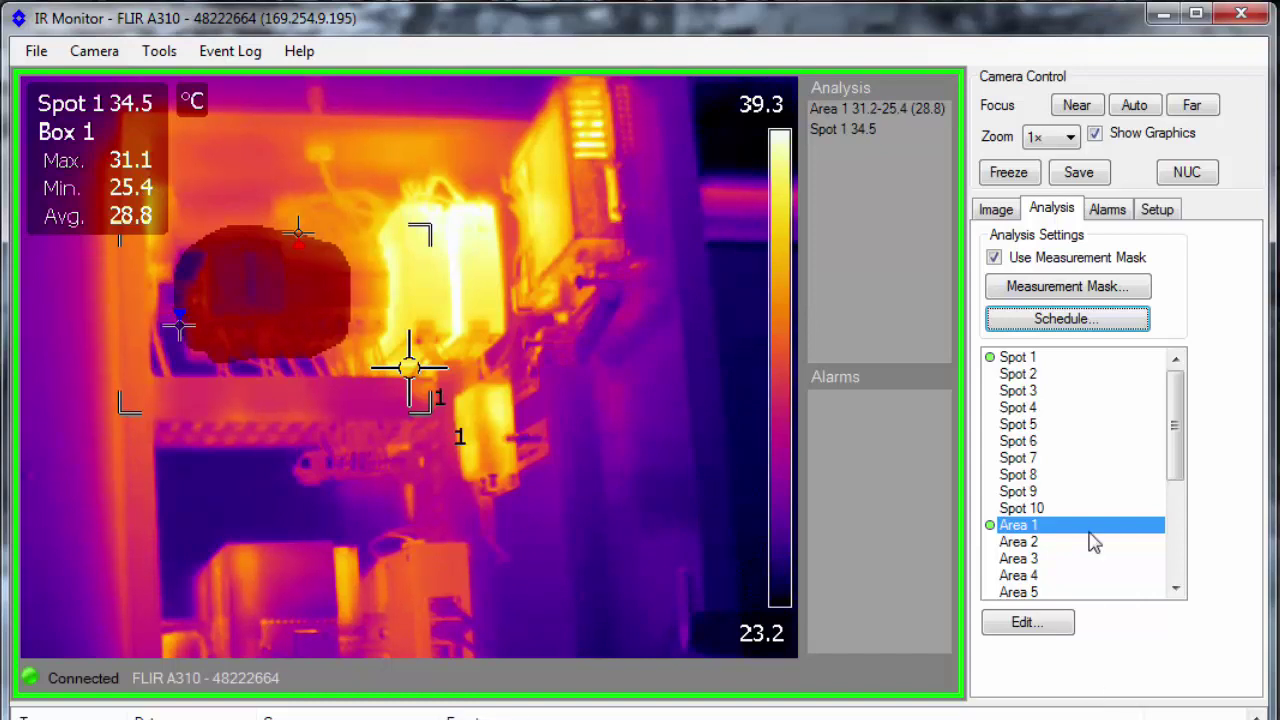
Step: Open Alarm 1 and review its Digital Input, Temp. Sensor and Measurement Alarm options
left_click(1131, 216)
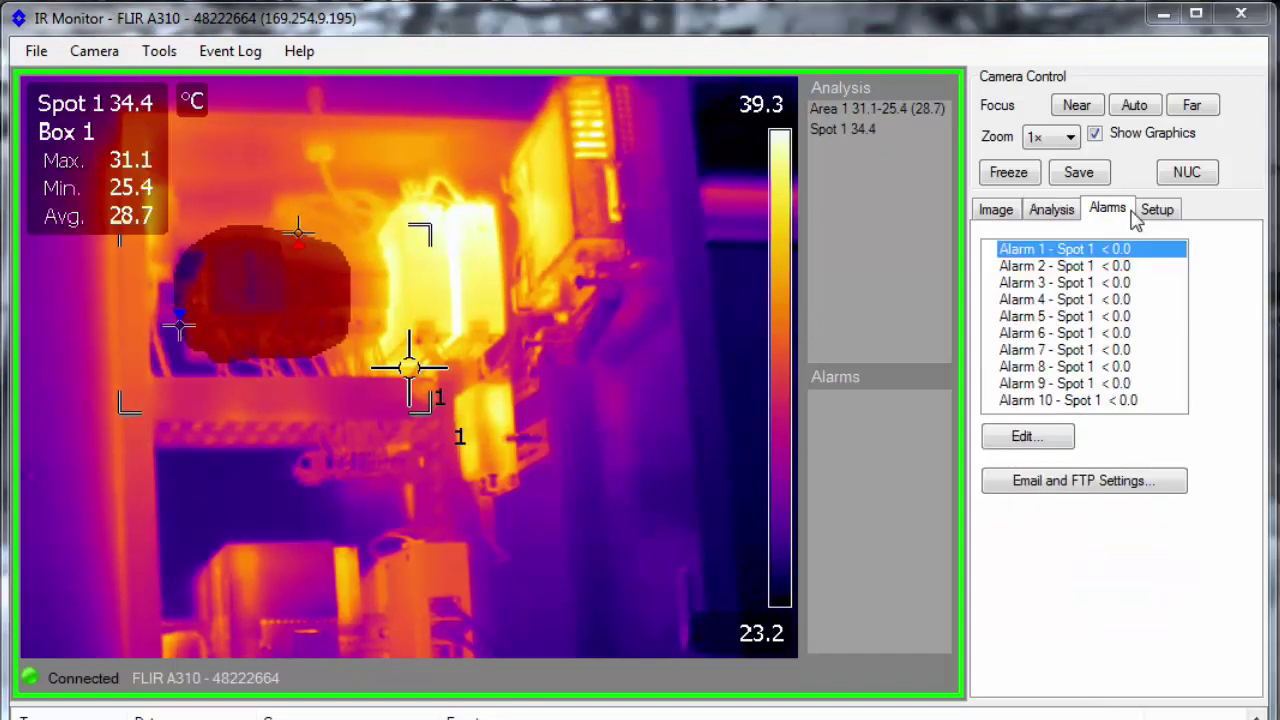
double_click(1115, 252)
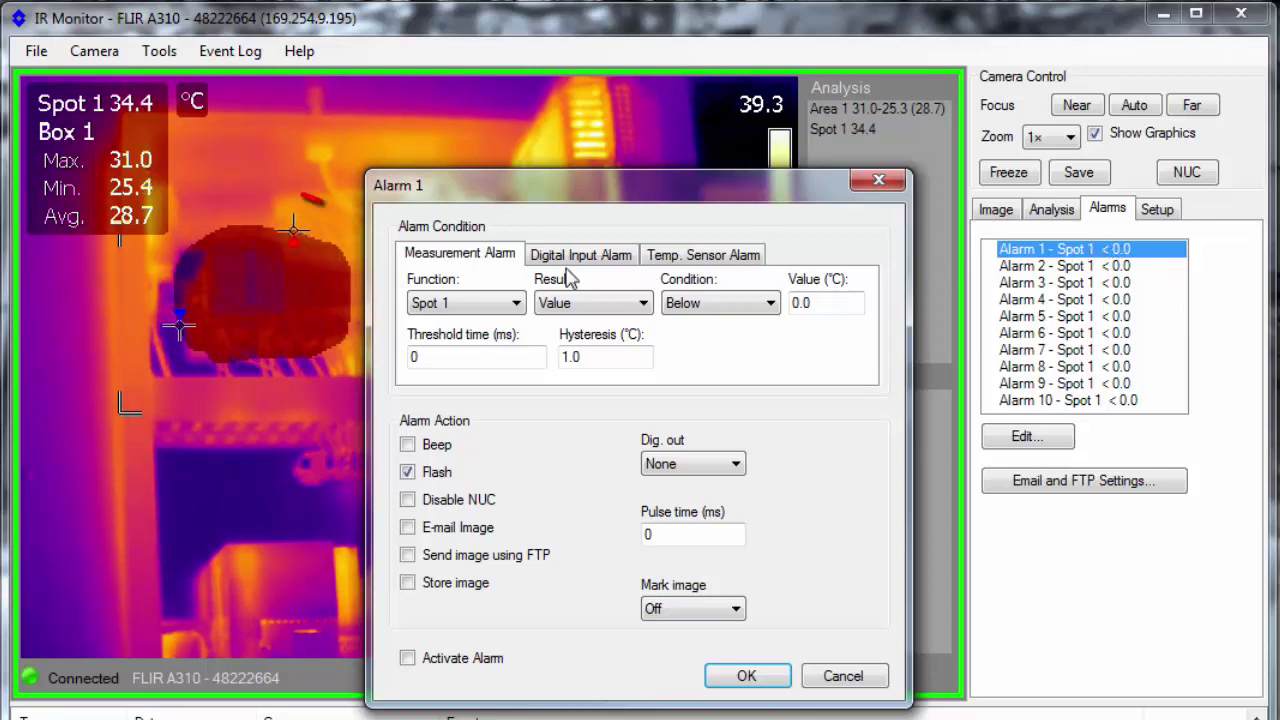
left_click(634, 264)
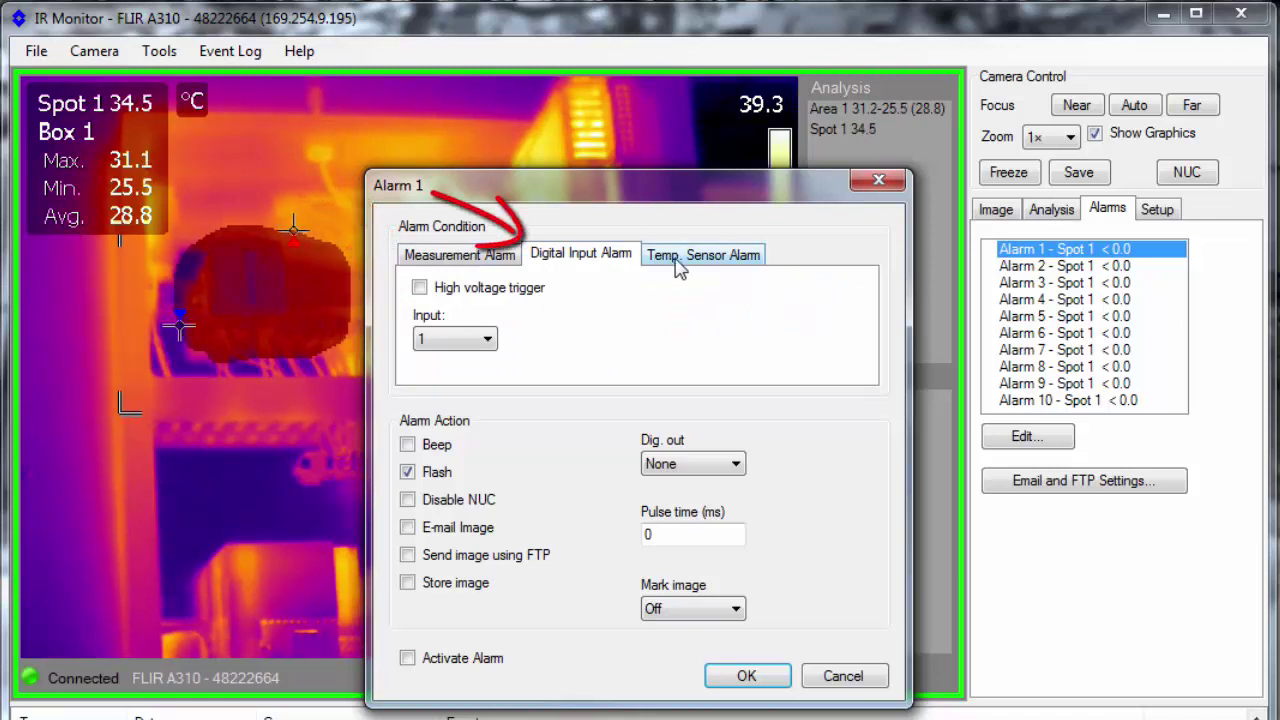
left_click(731, 262)
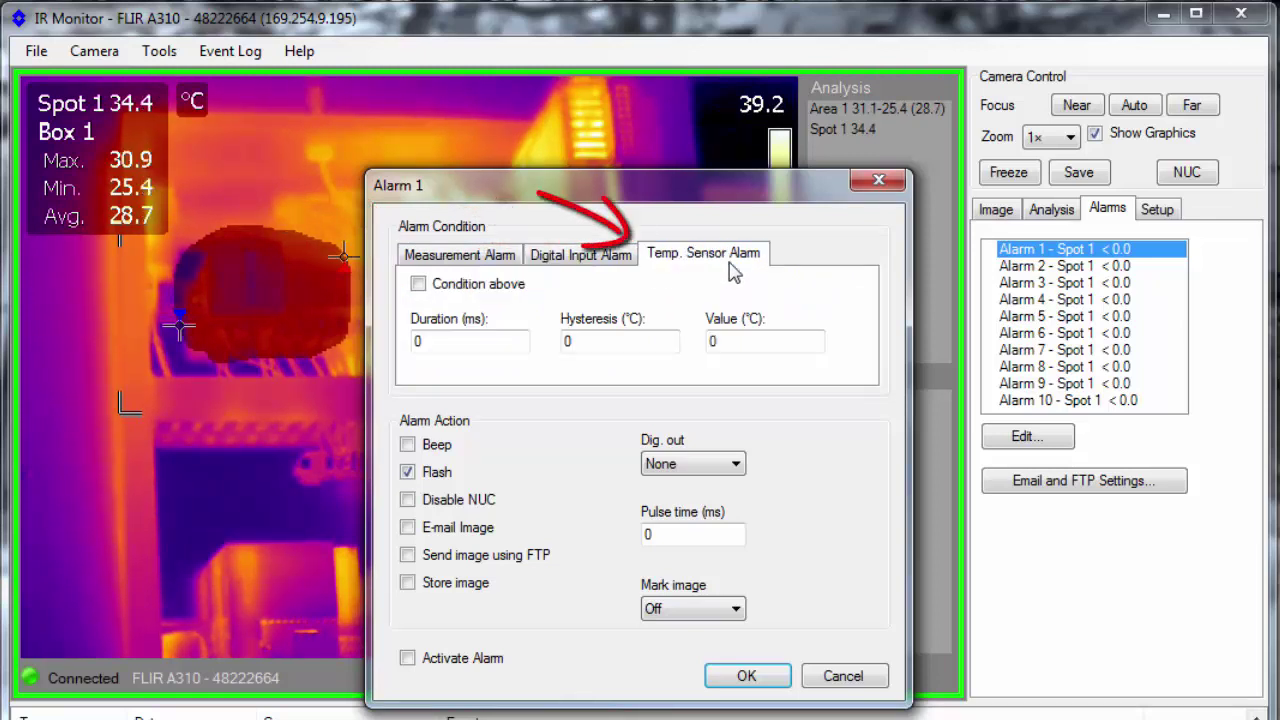
left_click(514, 258)
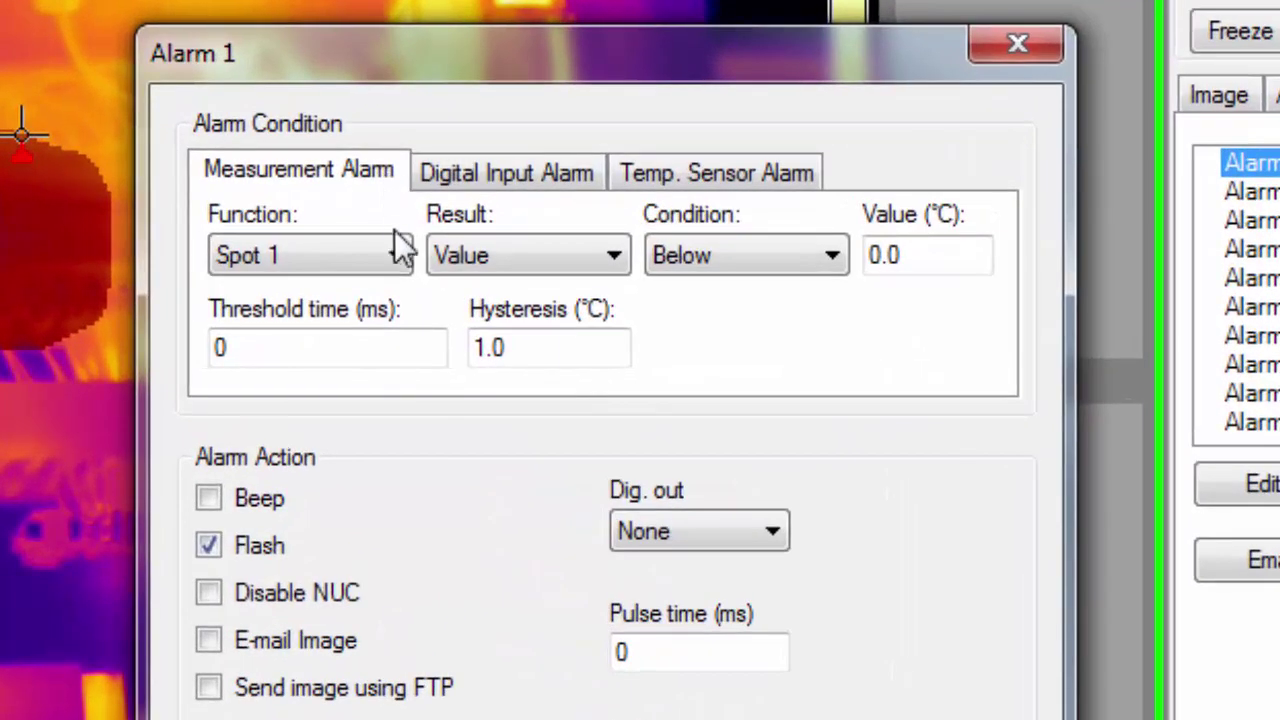
Step: Base Alarm 1 on Area 1's Max with the Above condition
left_click(400, 255)
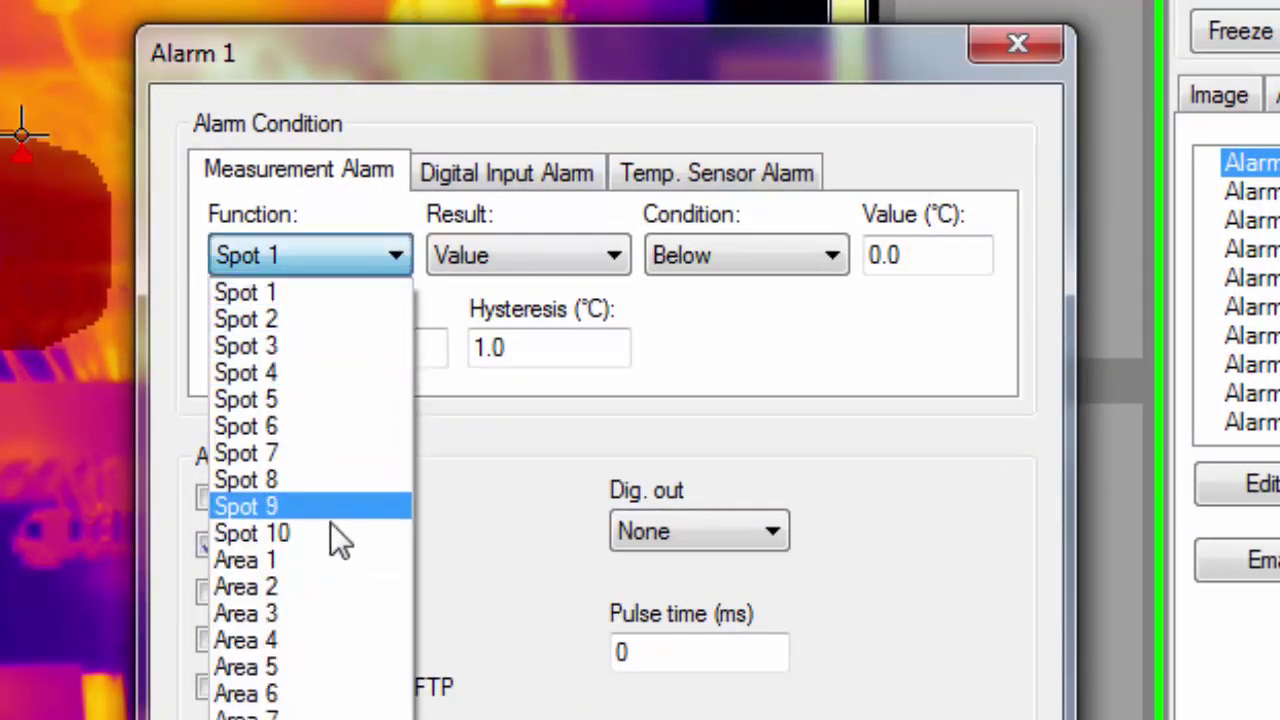
left_click(322, 560)
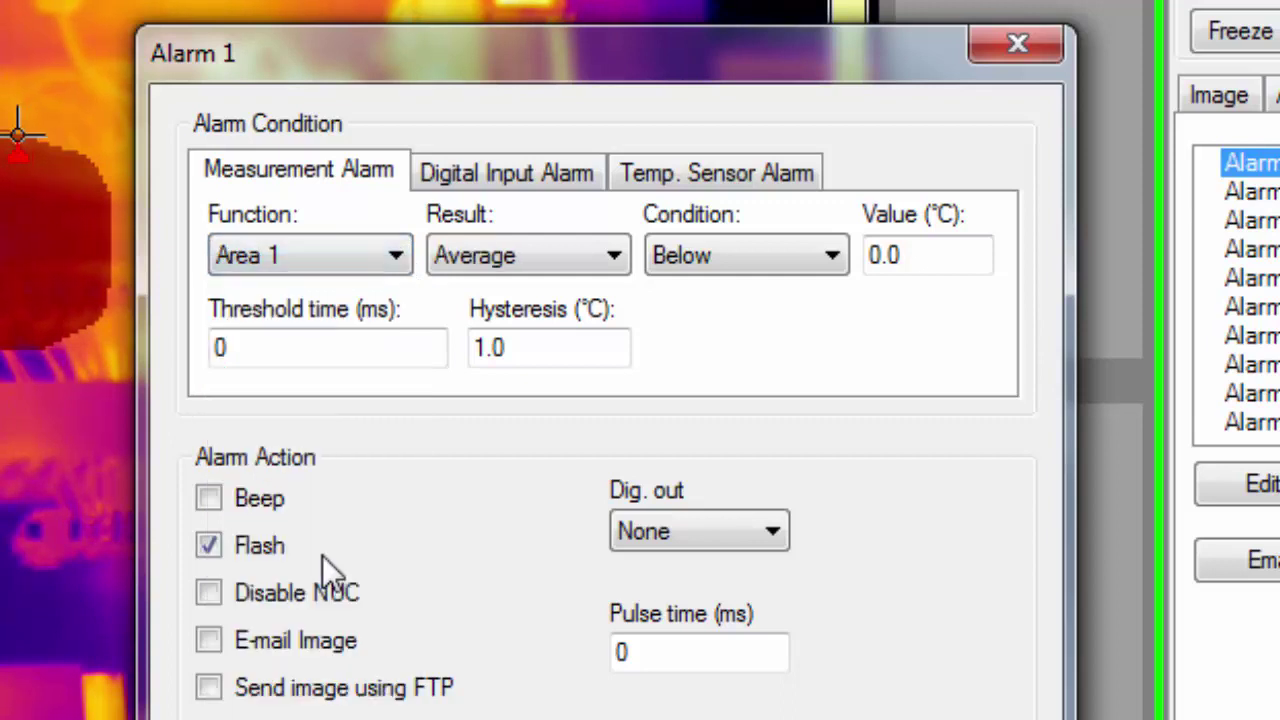
left_click(618, 256)
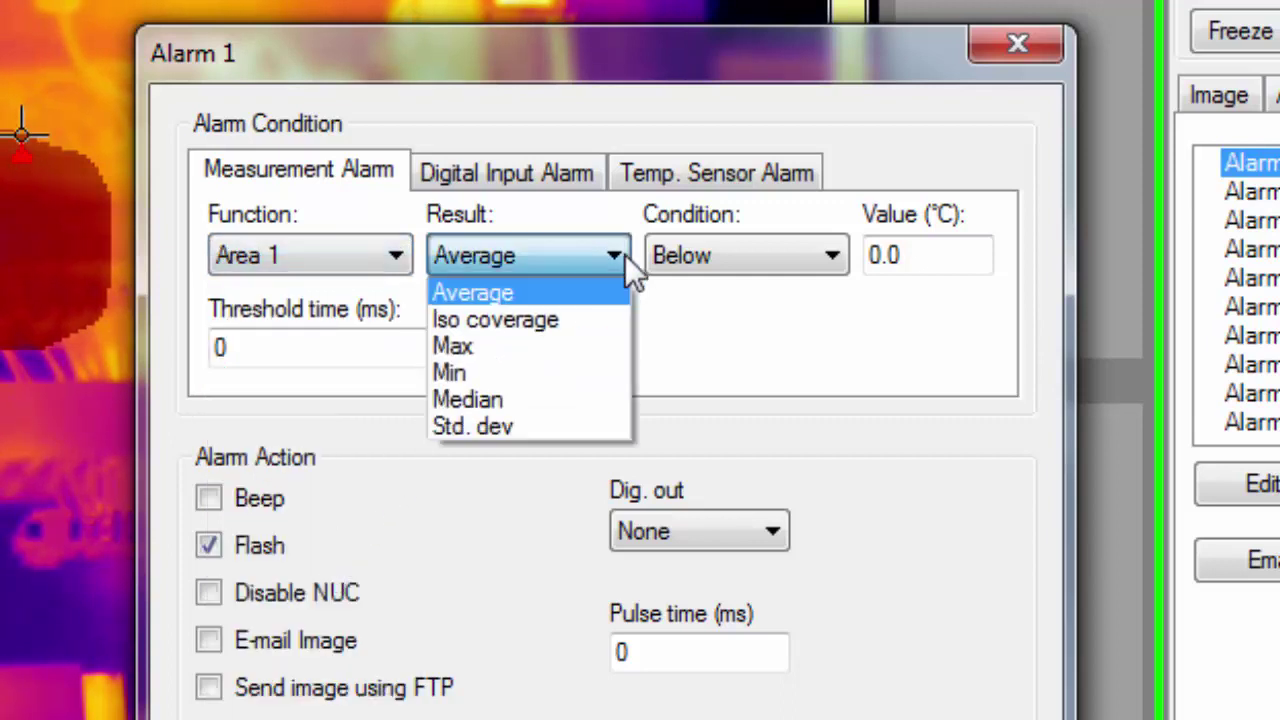
left_click(598, 343)
left_click(824, 258)
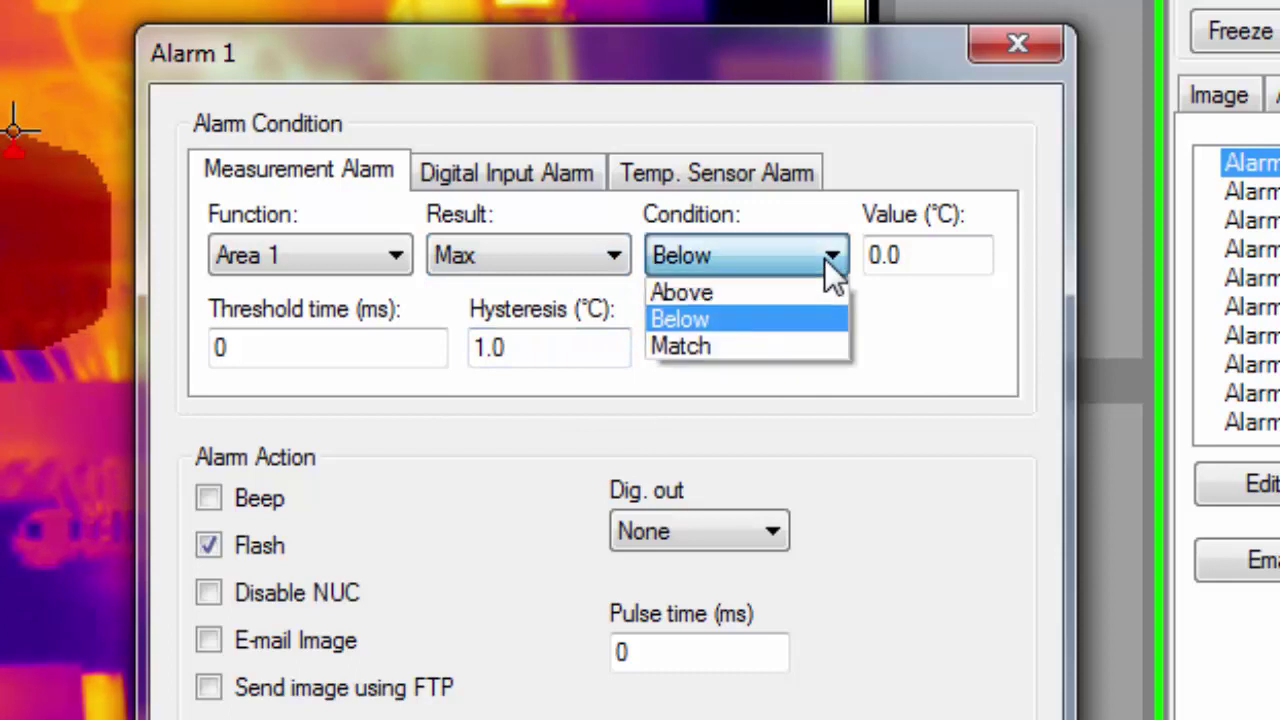
left_click(806, 291)
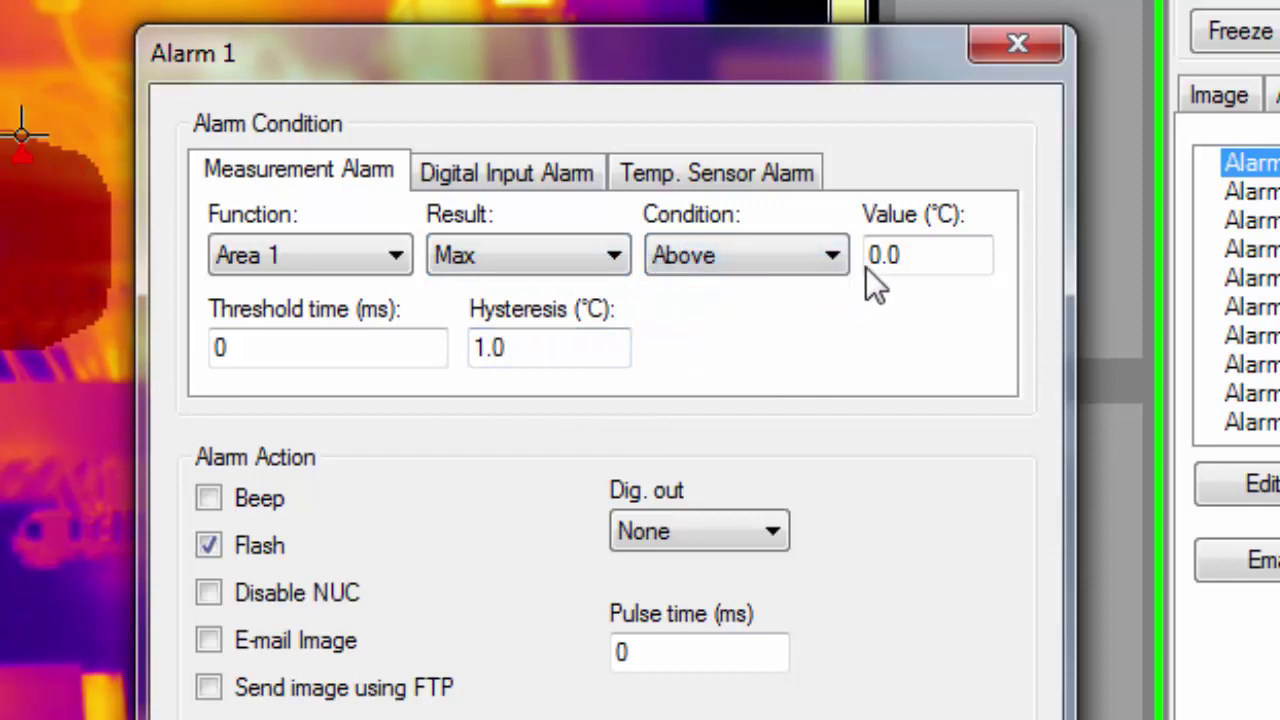
Step: Set the alarm value 50, threshold time 1000 ms and hysteresis 2
left_click_drag(910, 252, 862, 256)
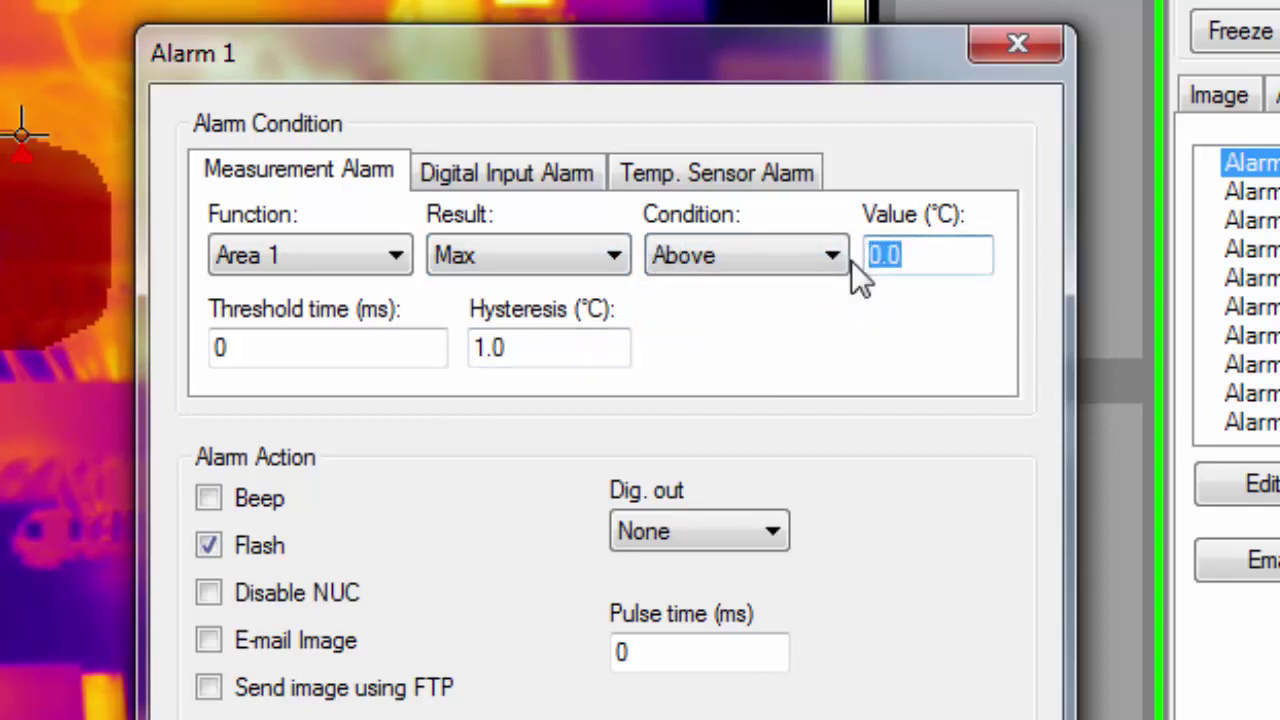
type("50")
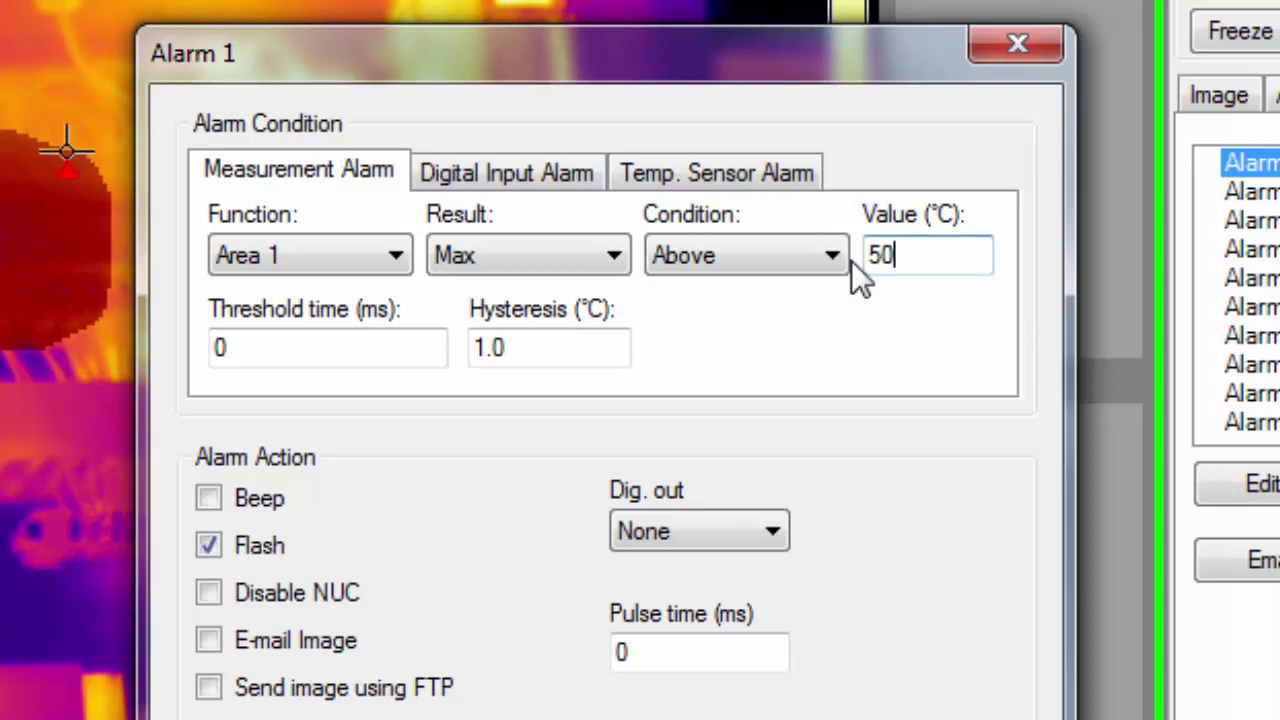
left_click_drag(246, 349, 177, 349)
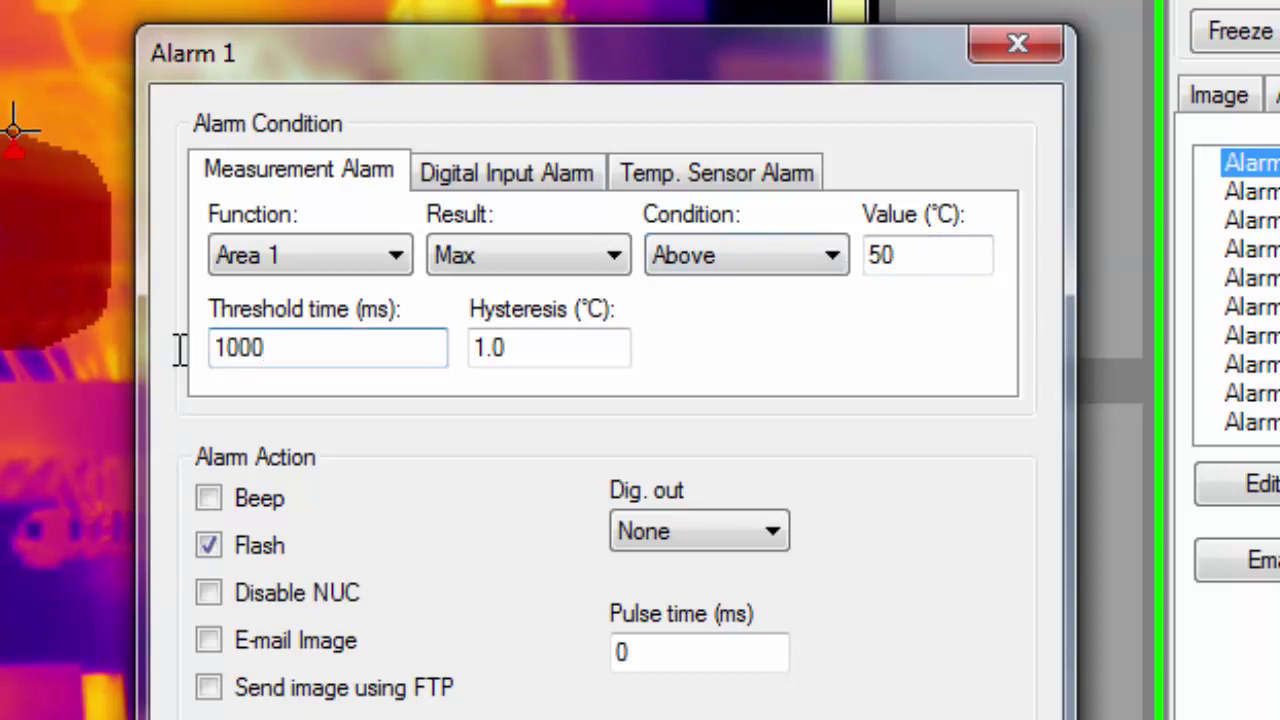
left_click_drag(526, 350, 457, 352)
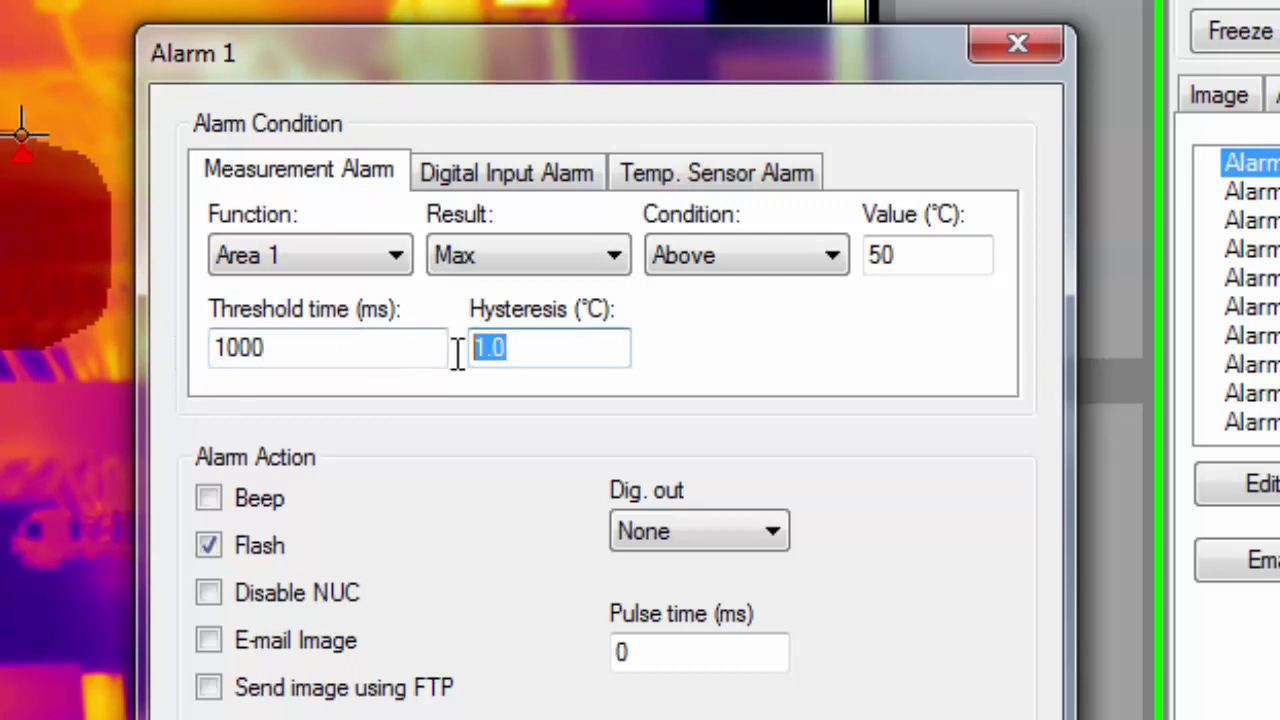
type("2")
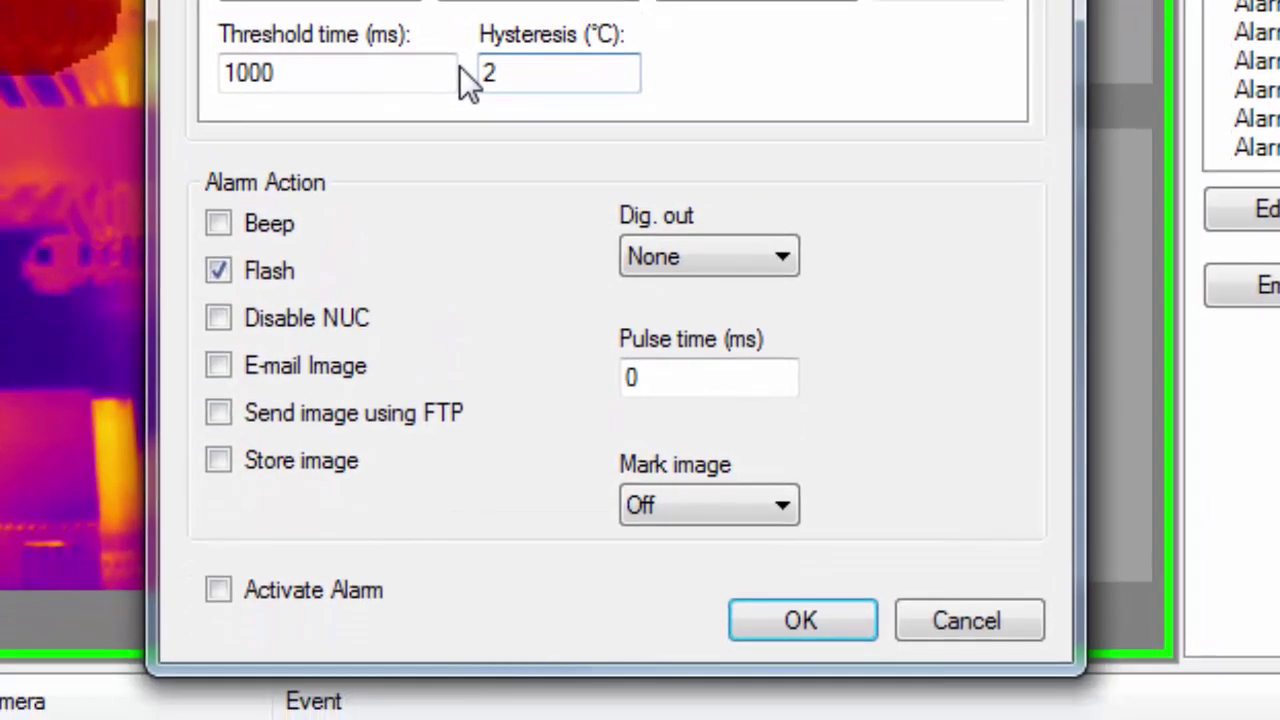
Step: Add FTP image sending and digital output 1, activate and save Alarm 1, then check Email and FTP Settings
left_click(222, 414)
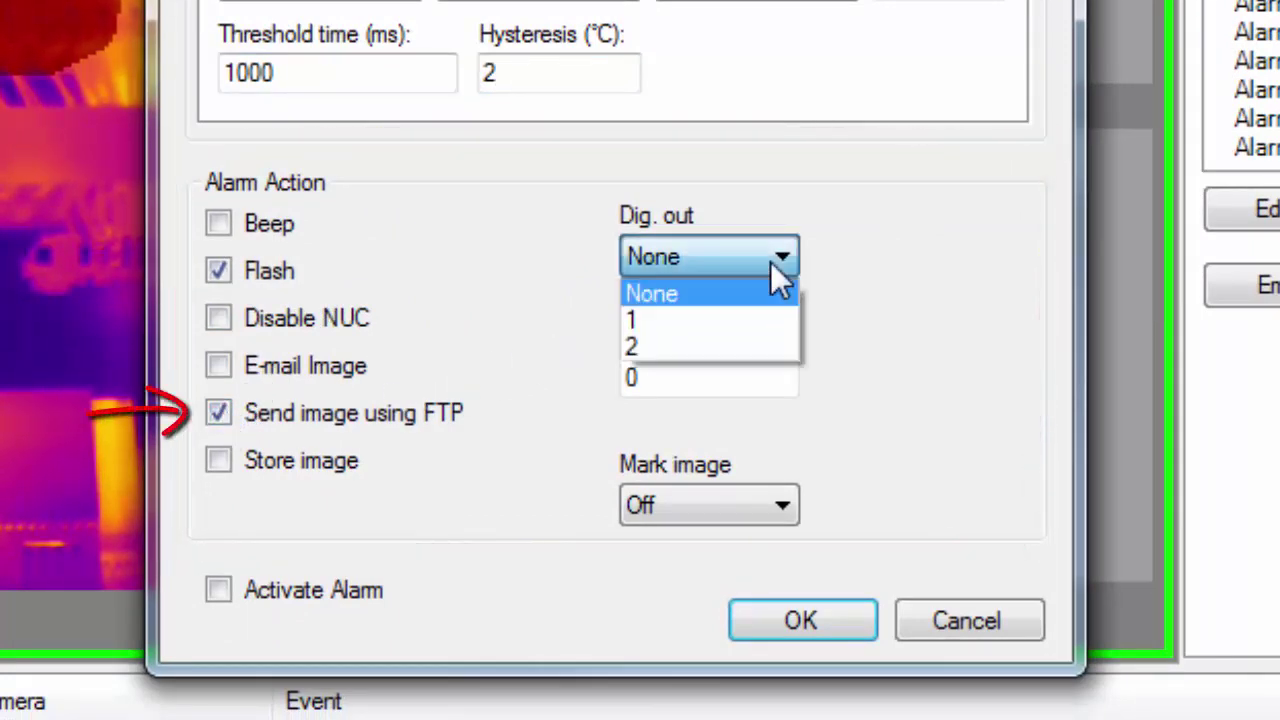
left_click(728, 322)
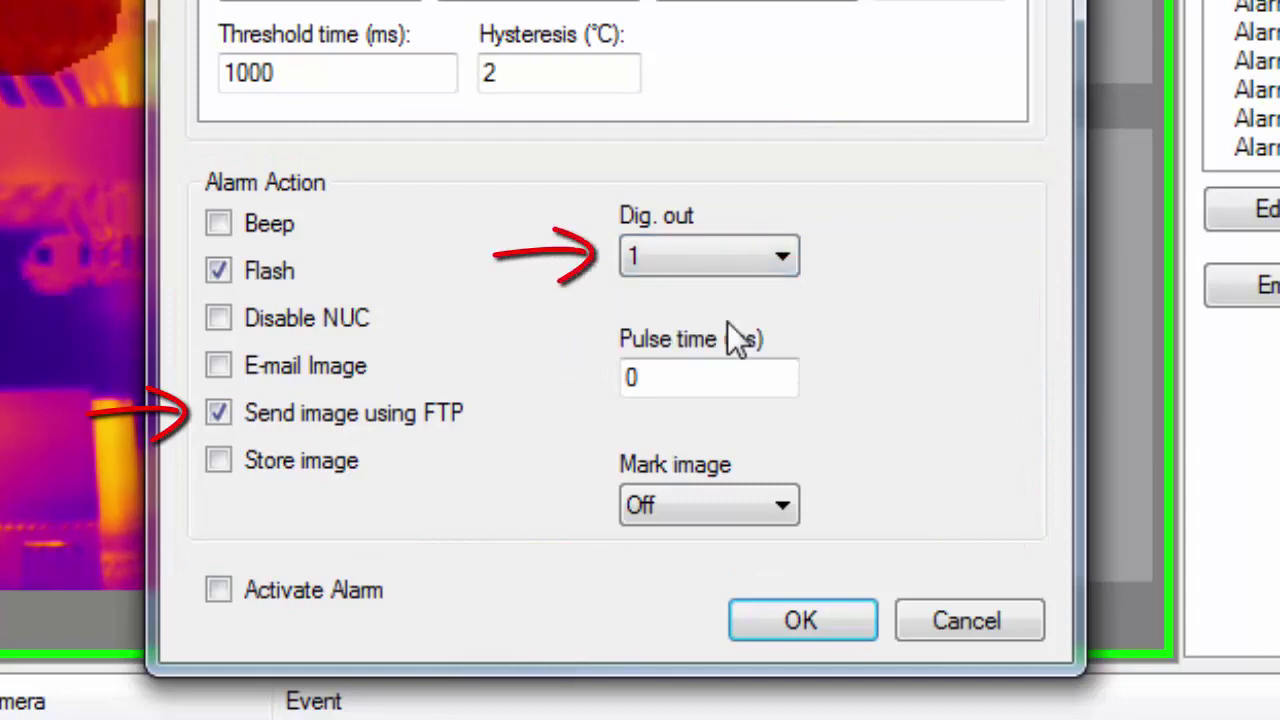
left_click(221, 592)
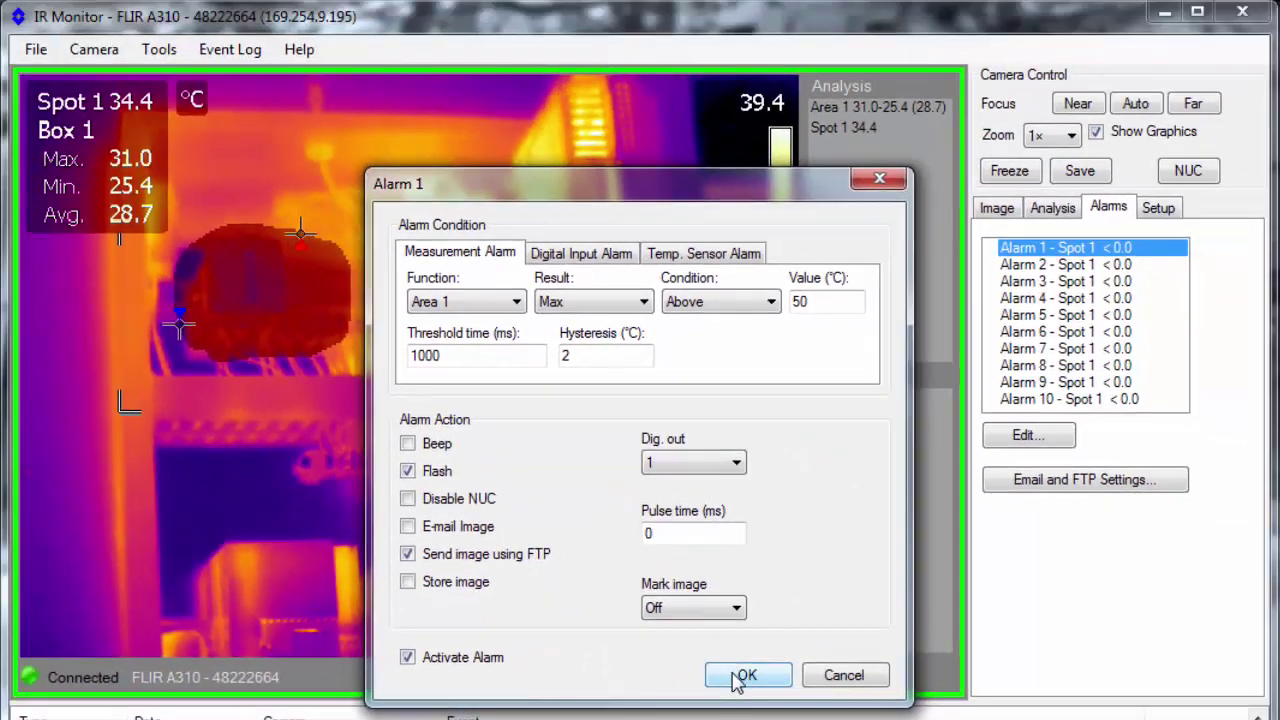
left_click(785, 625)
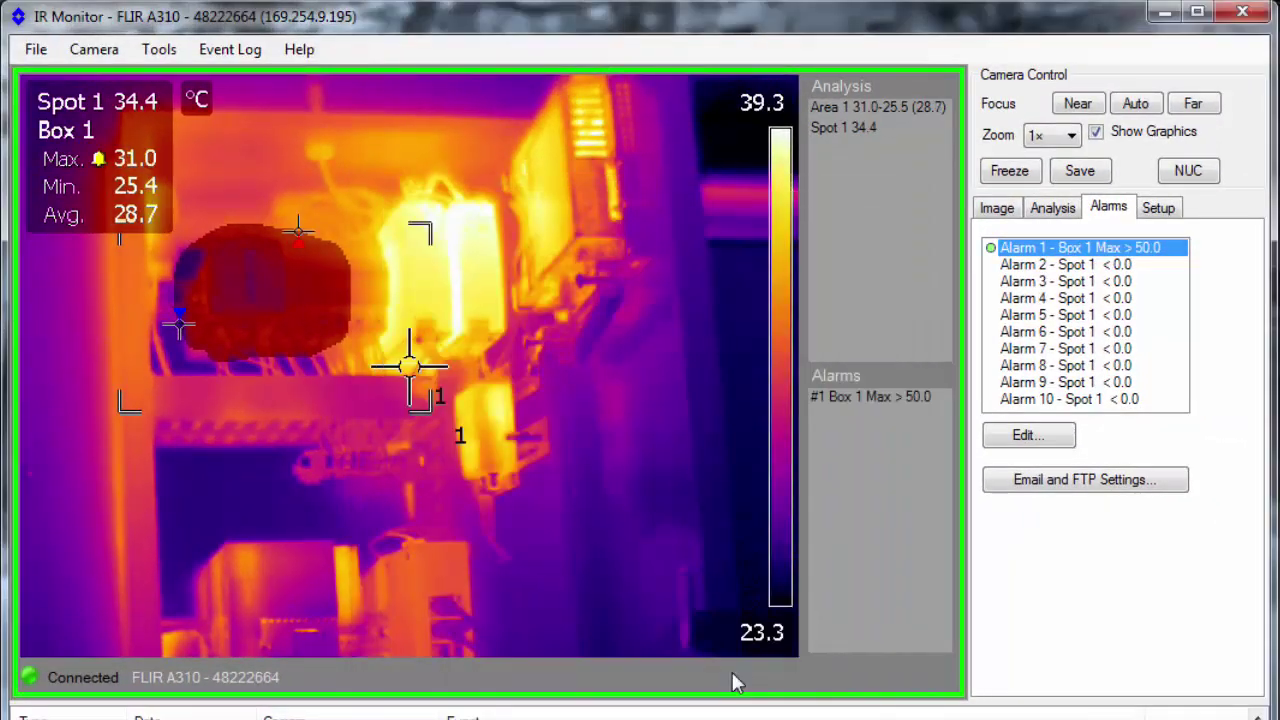
left_click(1005, 485)
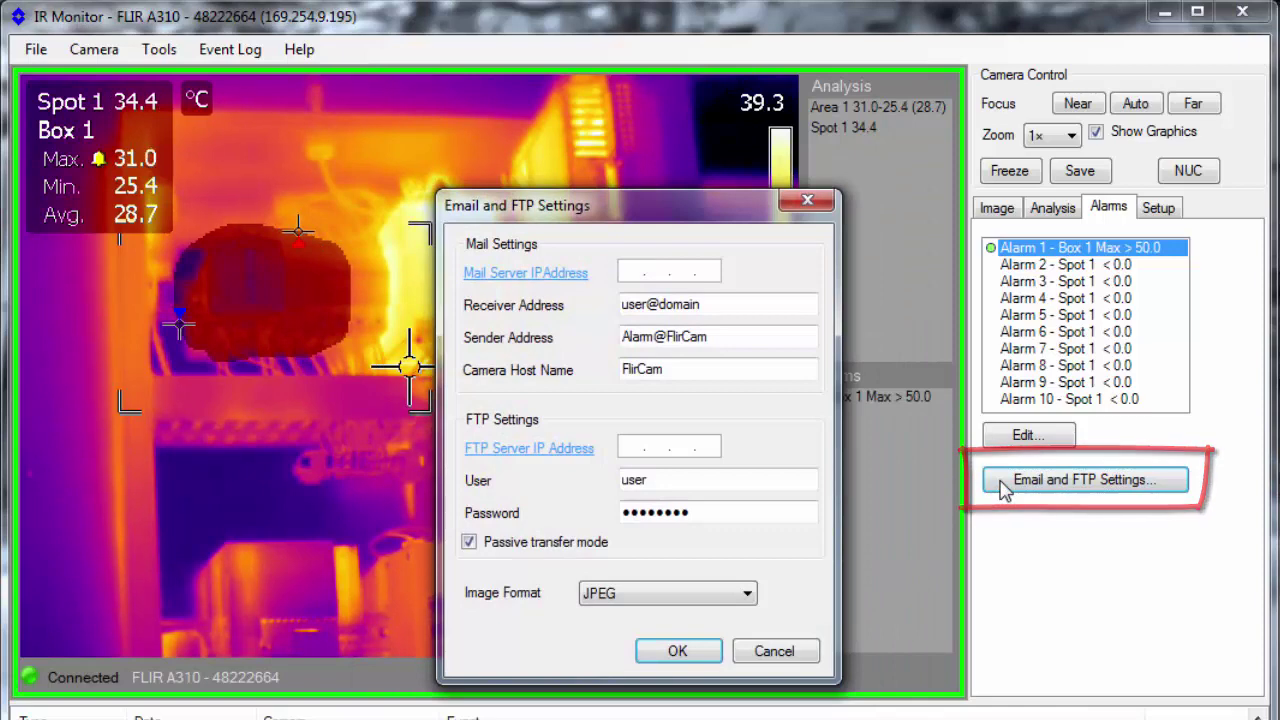
left_click(785, 651)
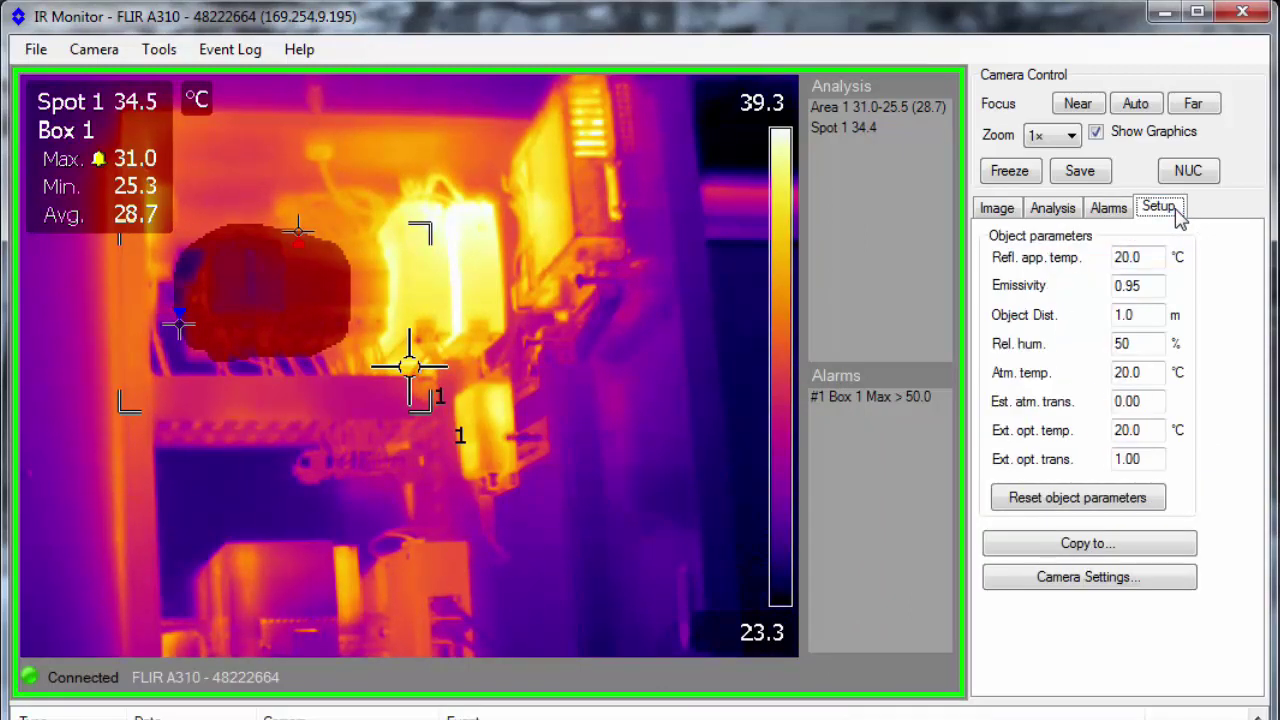
Step: Show object parameters, then review Camera Settings (Meter, Celsius, NTSC, label A310) and close
left_click(1160, 209)
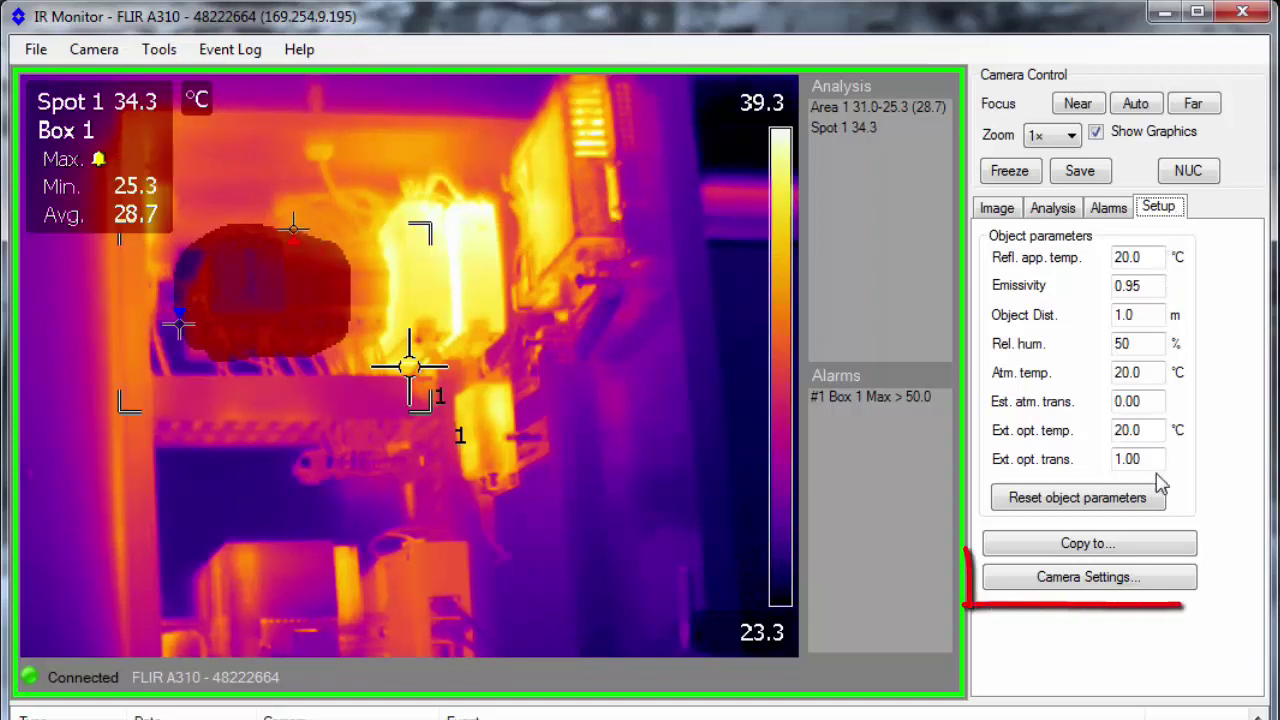
left_click(1133, 583)
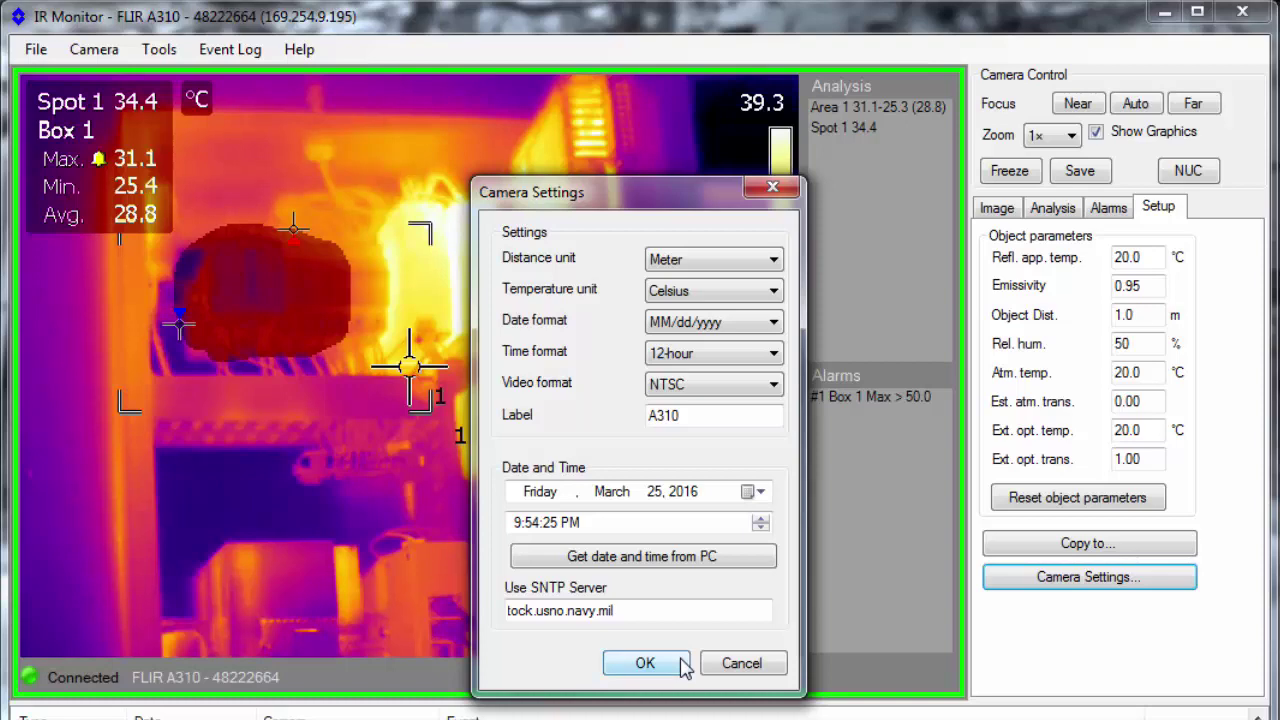
left_click(683, 665)
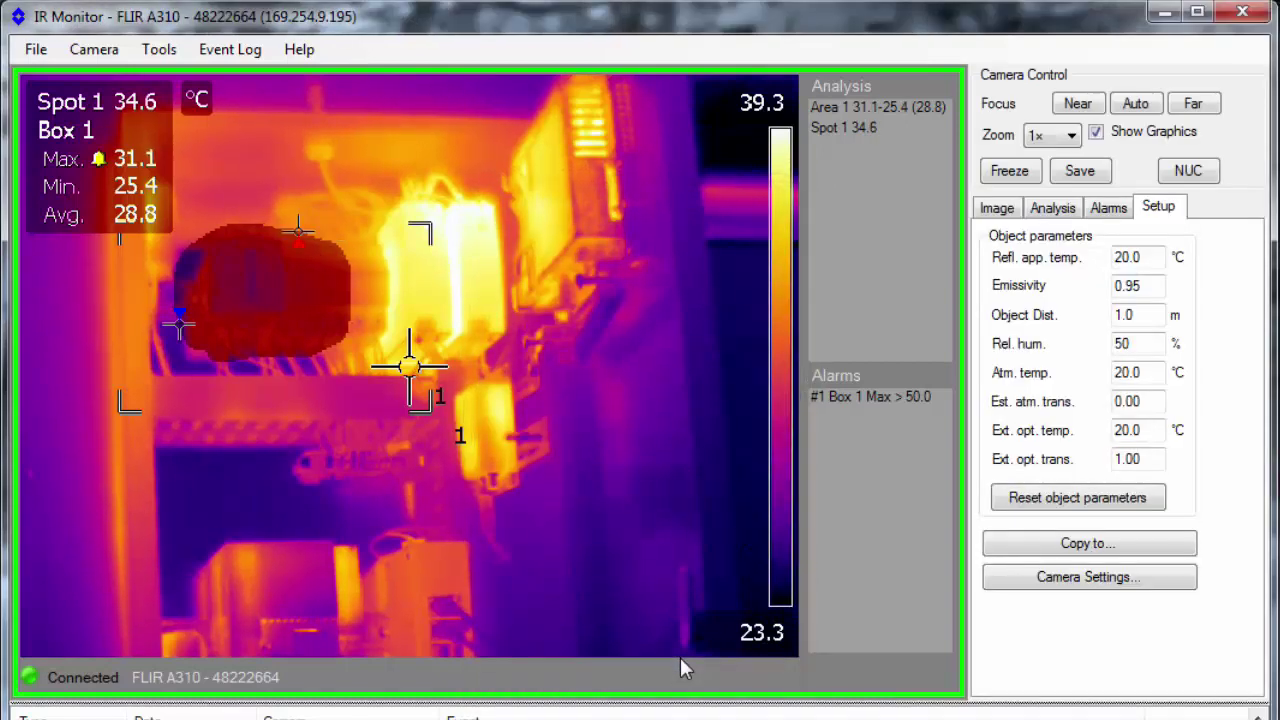